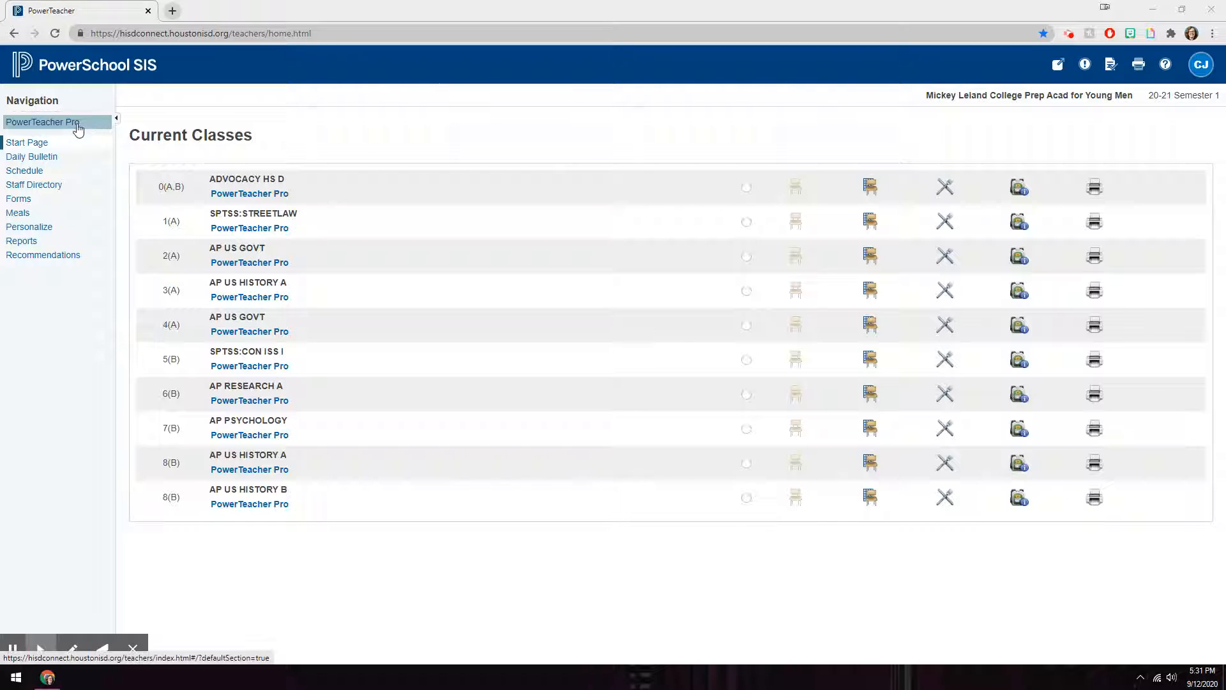
Step: Open PowerTeacher Pro and go to the grading Categories page
click(90, 130)
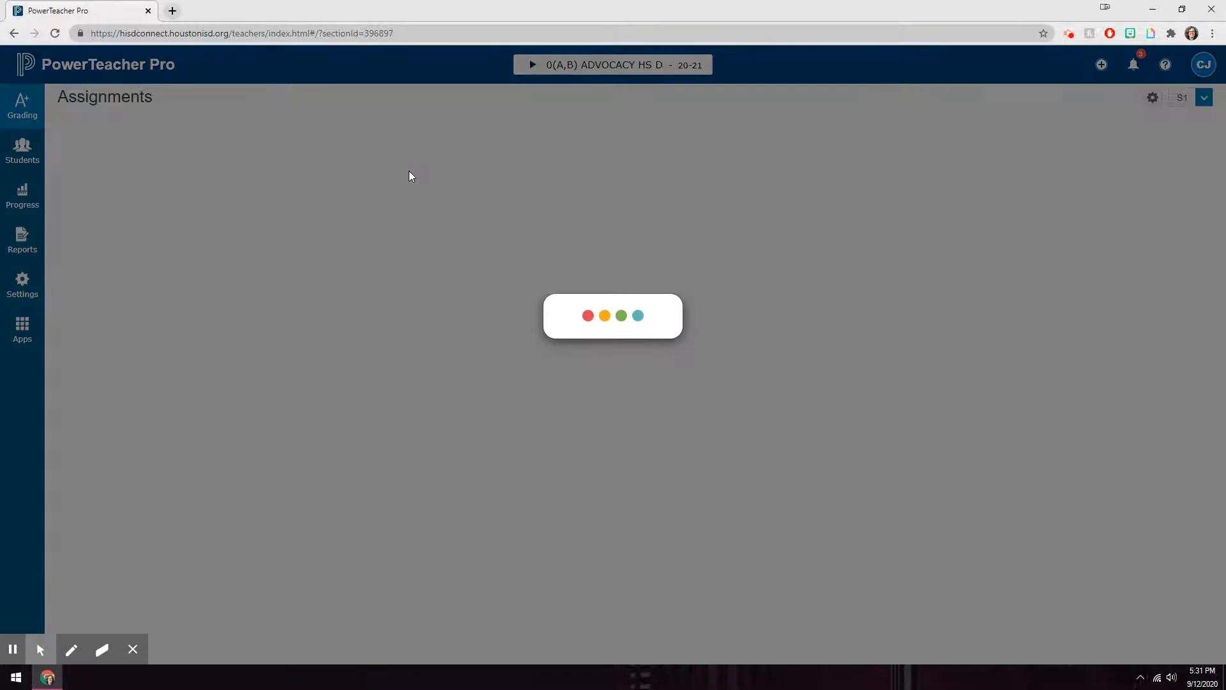
click(23, 105)
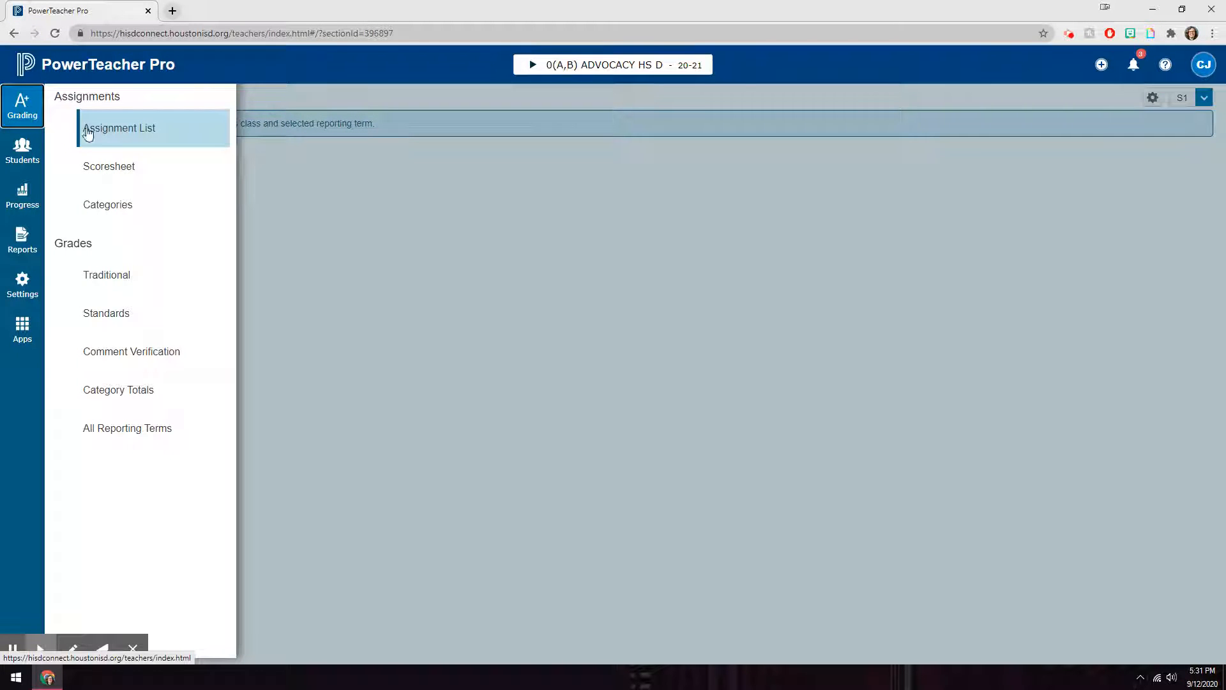
click(108, 206)
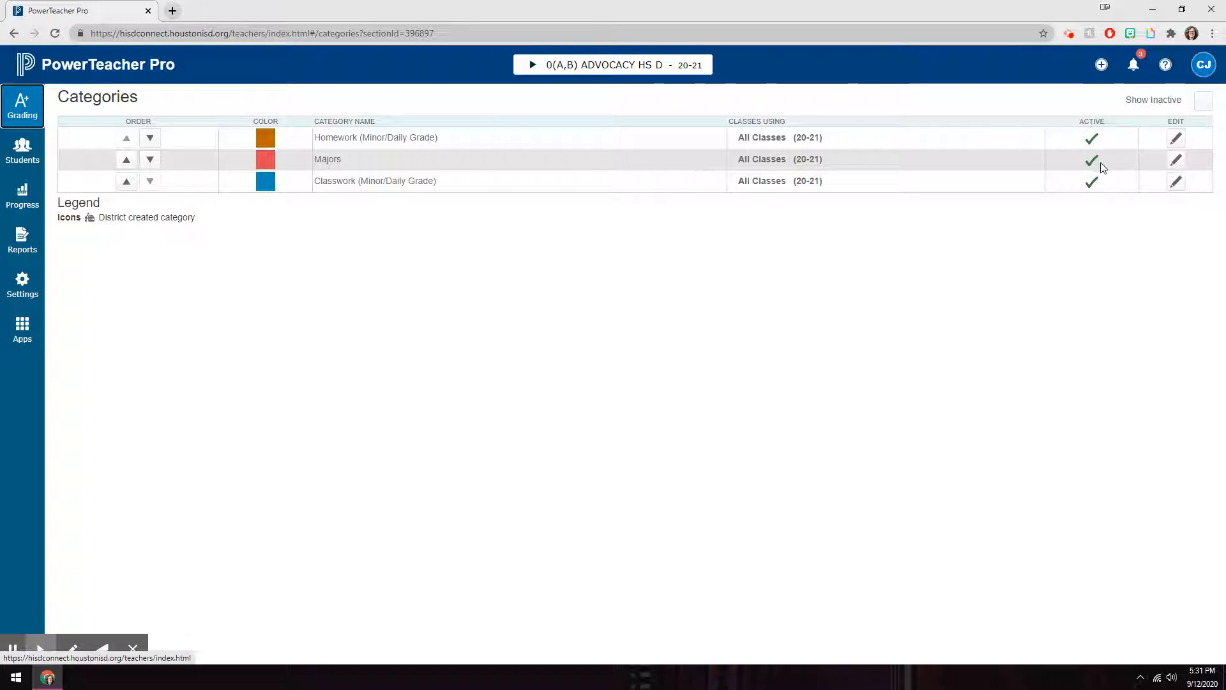
Step: View the Homework (Minor/Daily Grade) category's settings, and check the inactive categories before hiding them again
click(1176, 139)
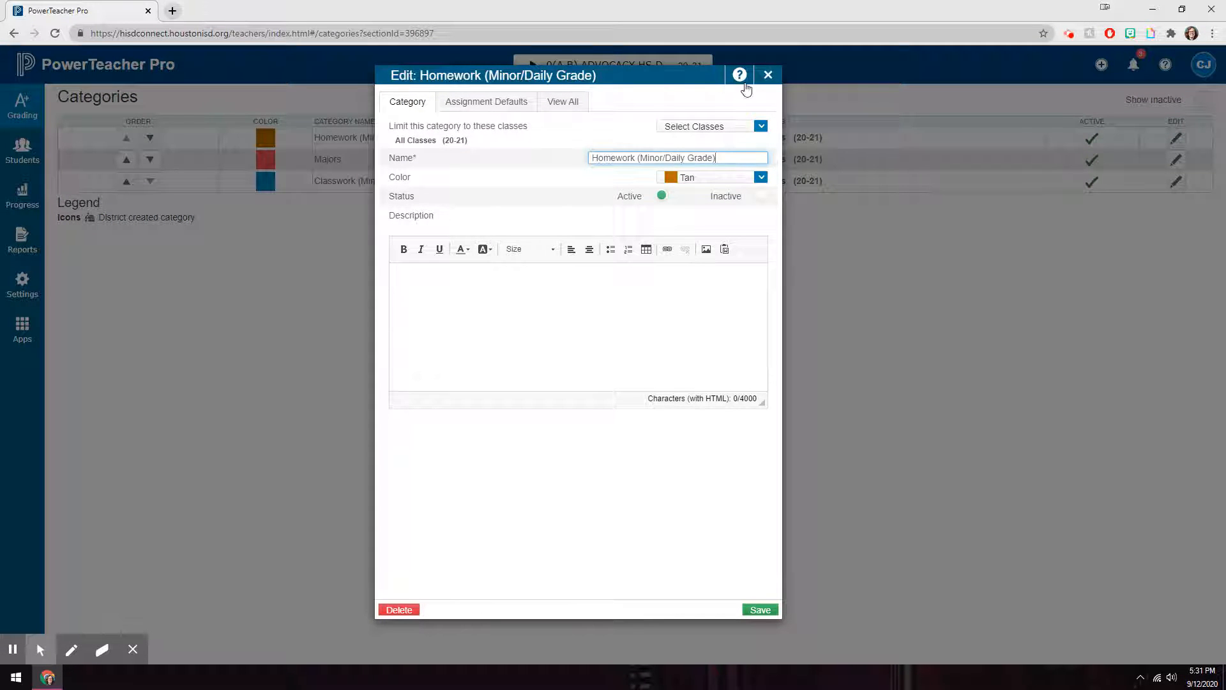
click(768, 75)
click(1203, 100)
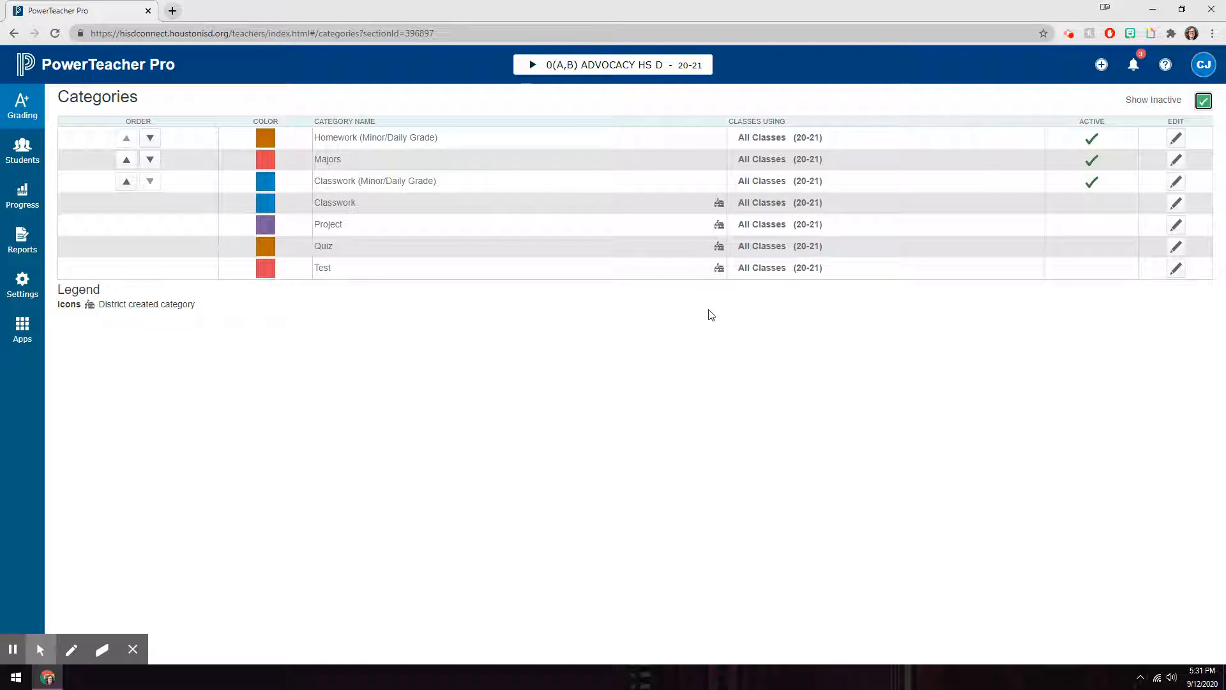
click(1204, 101)
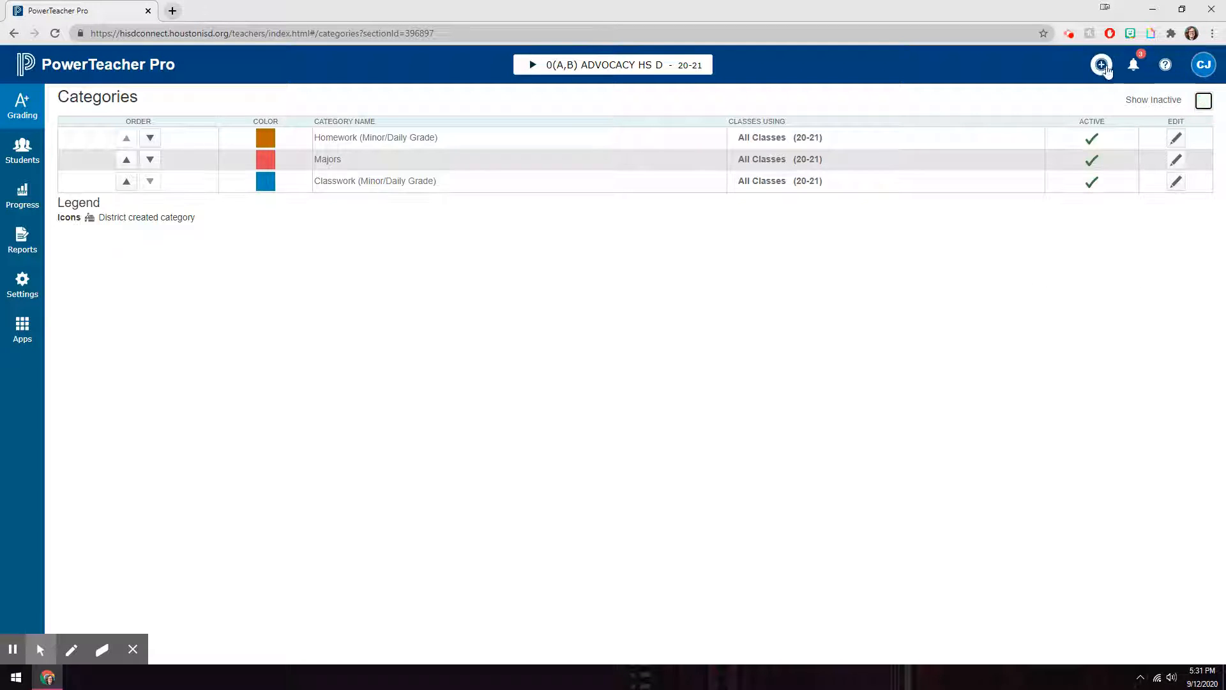
Step: Examine the new category form, including its assignment defaults and the list of all categories, and close it without saving
click(1102, 66)
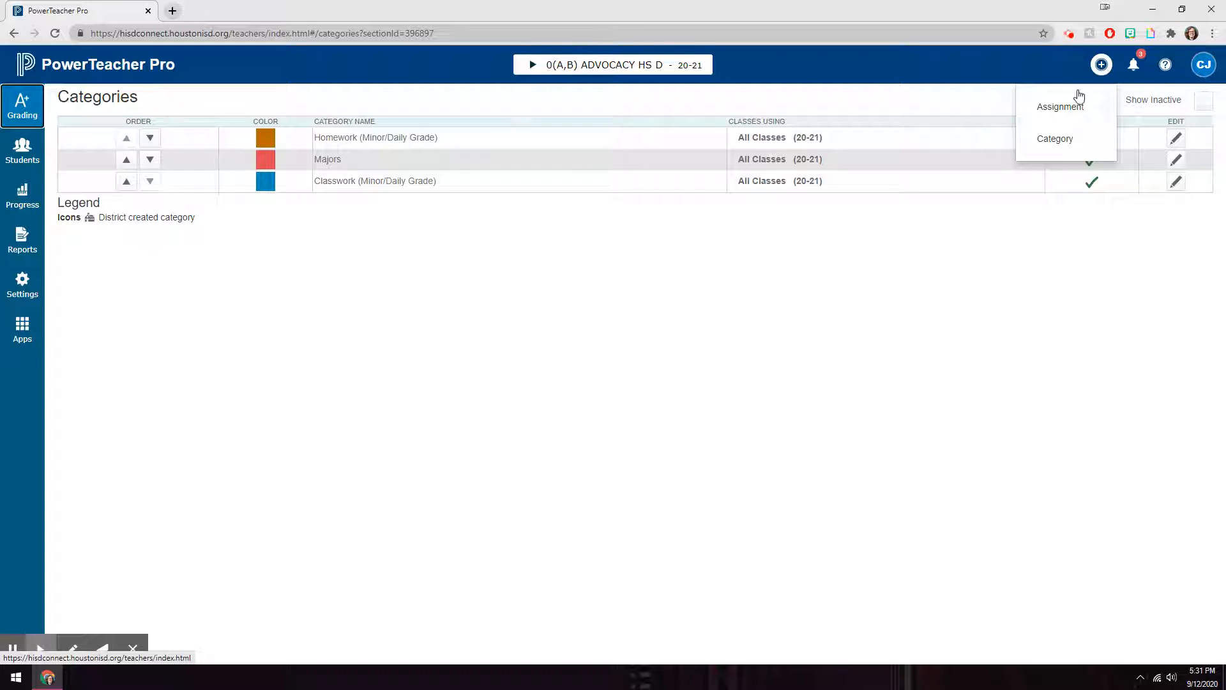
click(1063, 141)
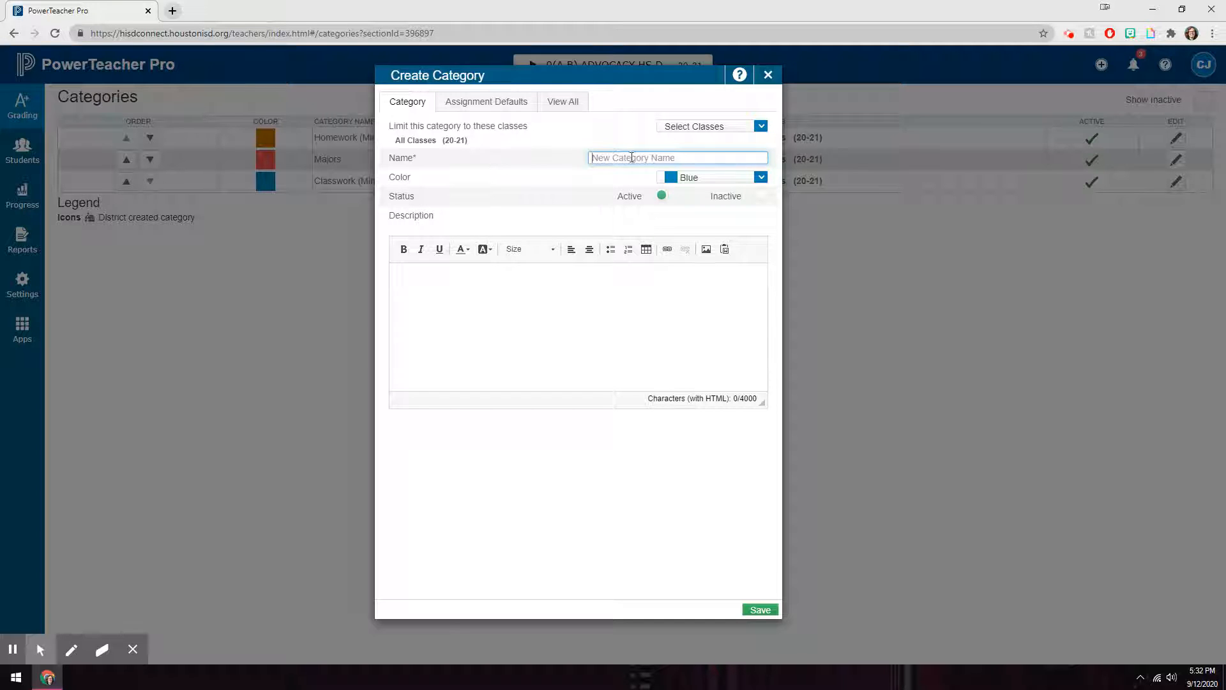
click(485, 100)
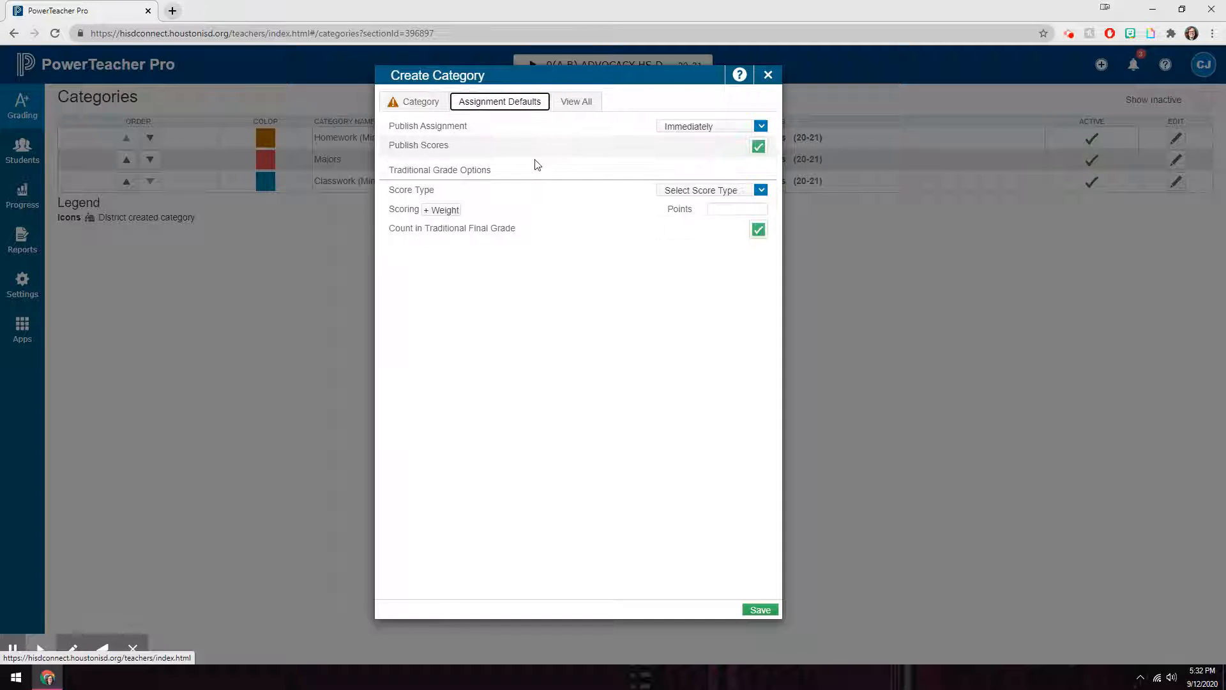
click(734, 209)
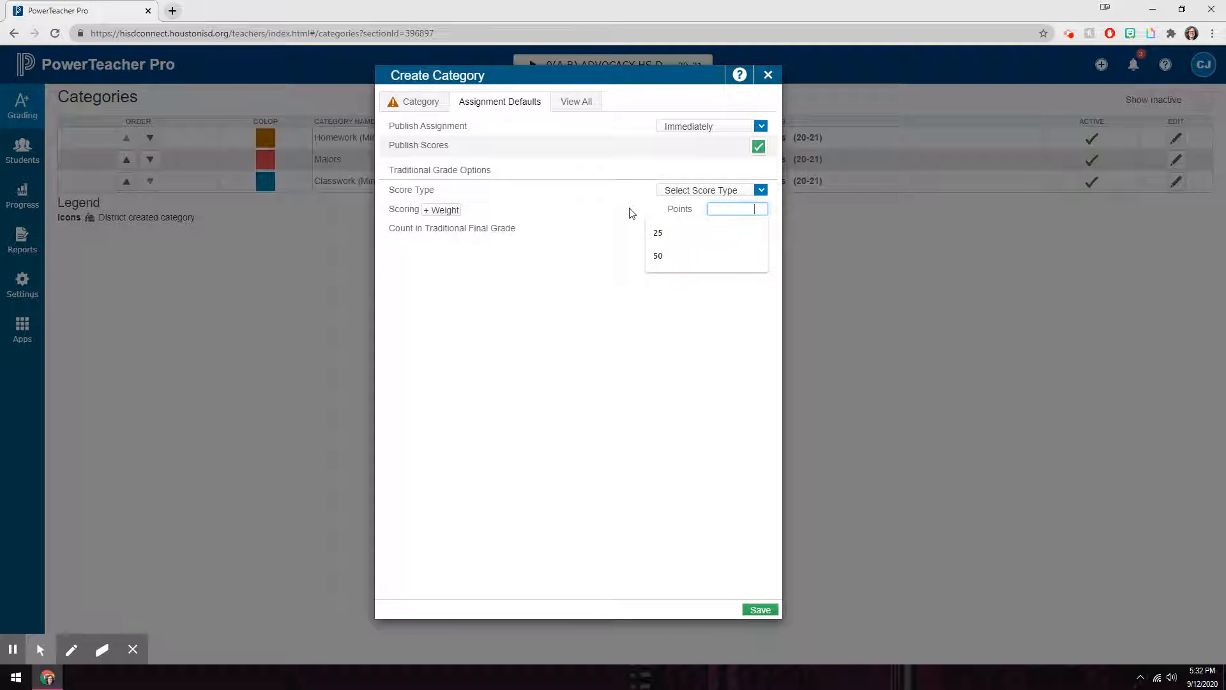
click(607, 220)
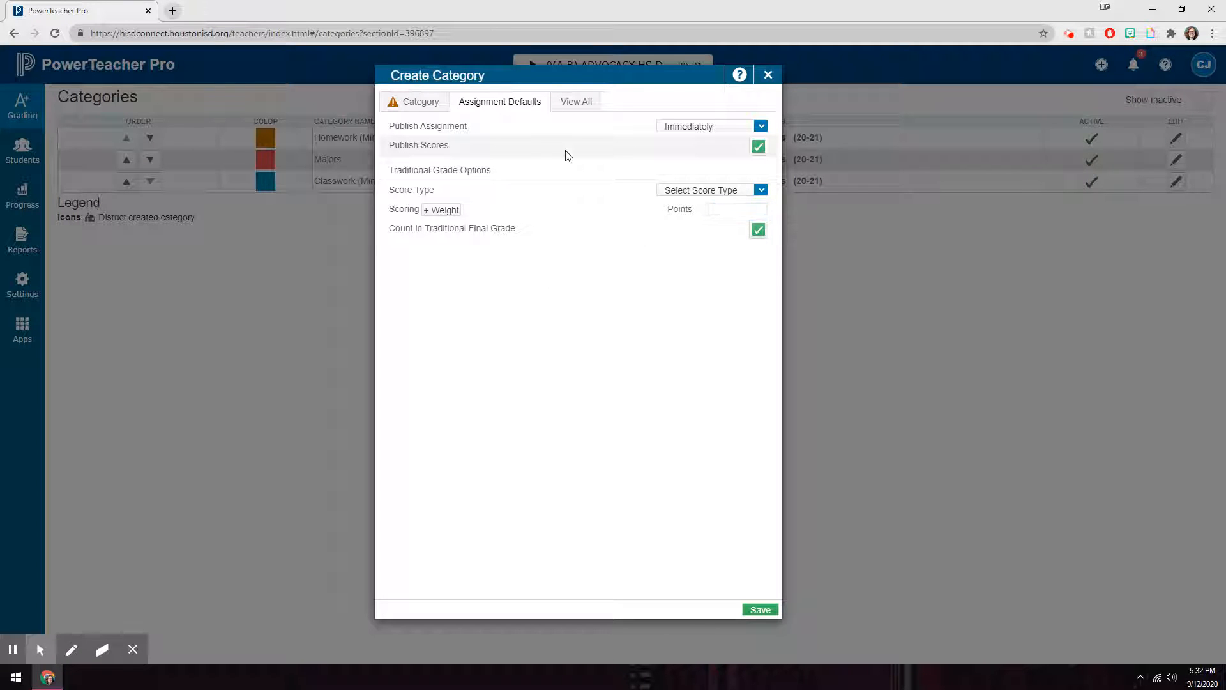
click(577, 101)
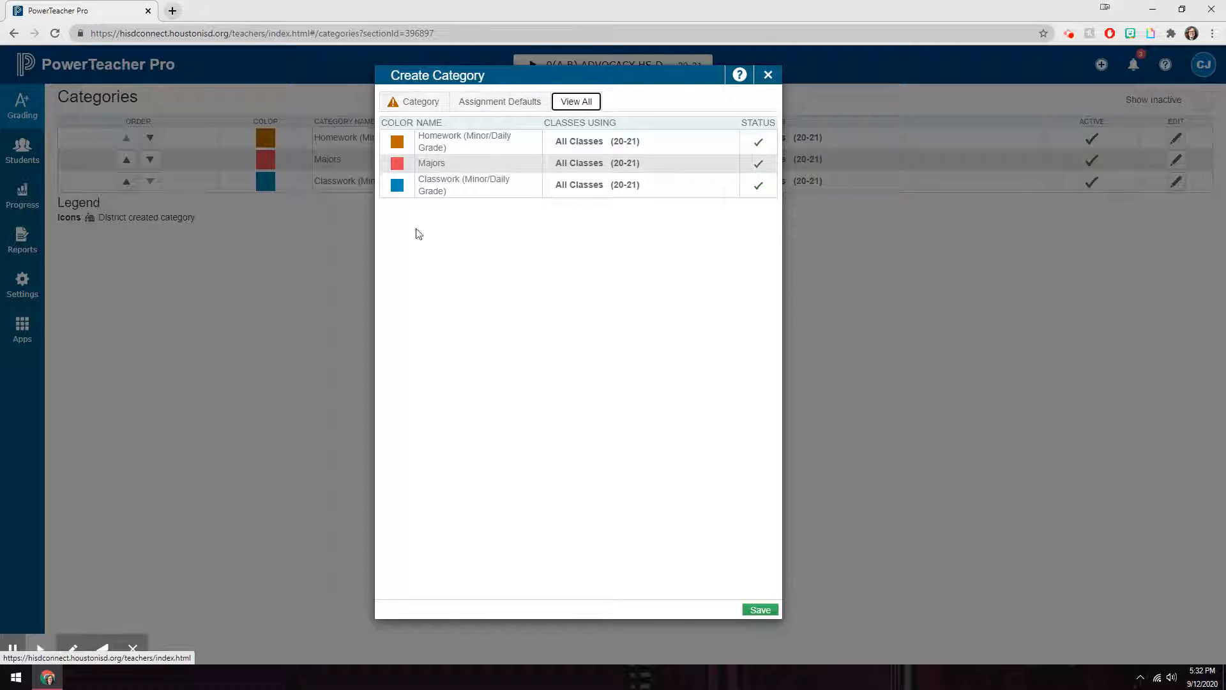
click(768, 75)
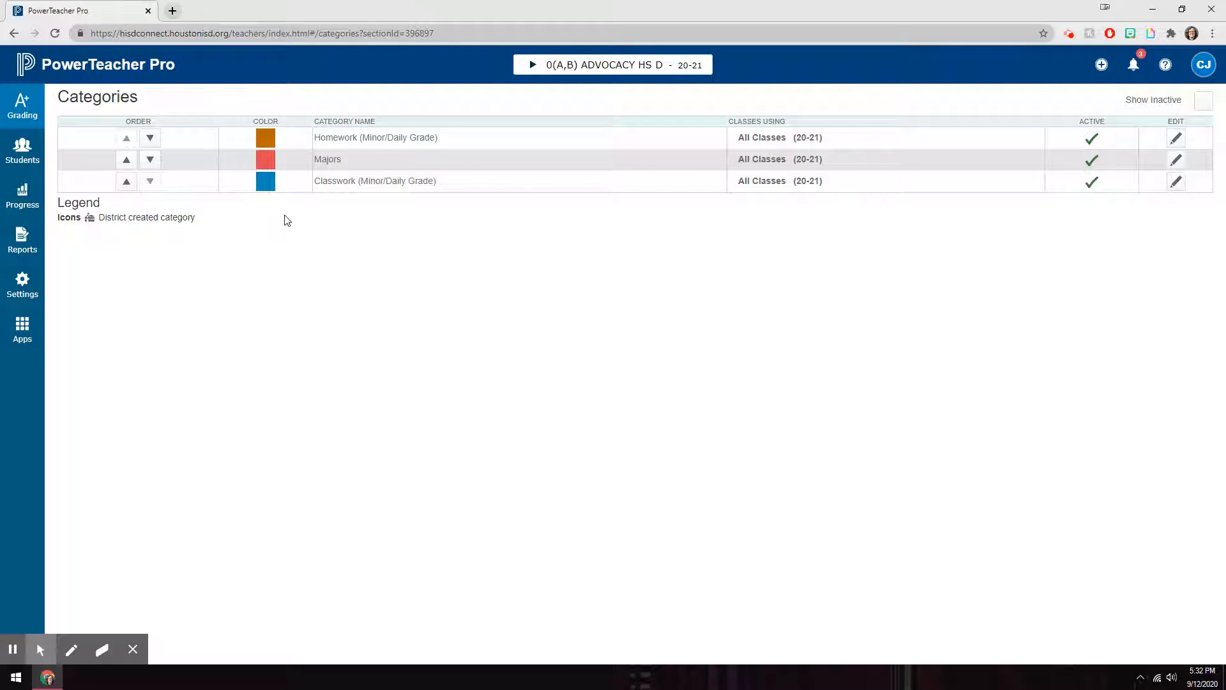
Step: Open the Traditional Grade Calculations settings and look over the reporting terms of 0(A,B) ADVOCACY HS D
click(22, 281)
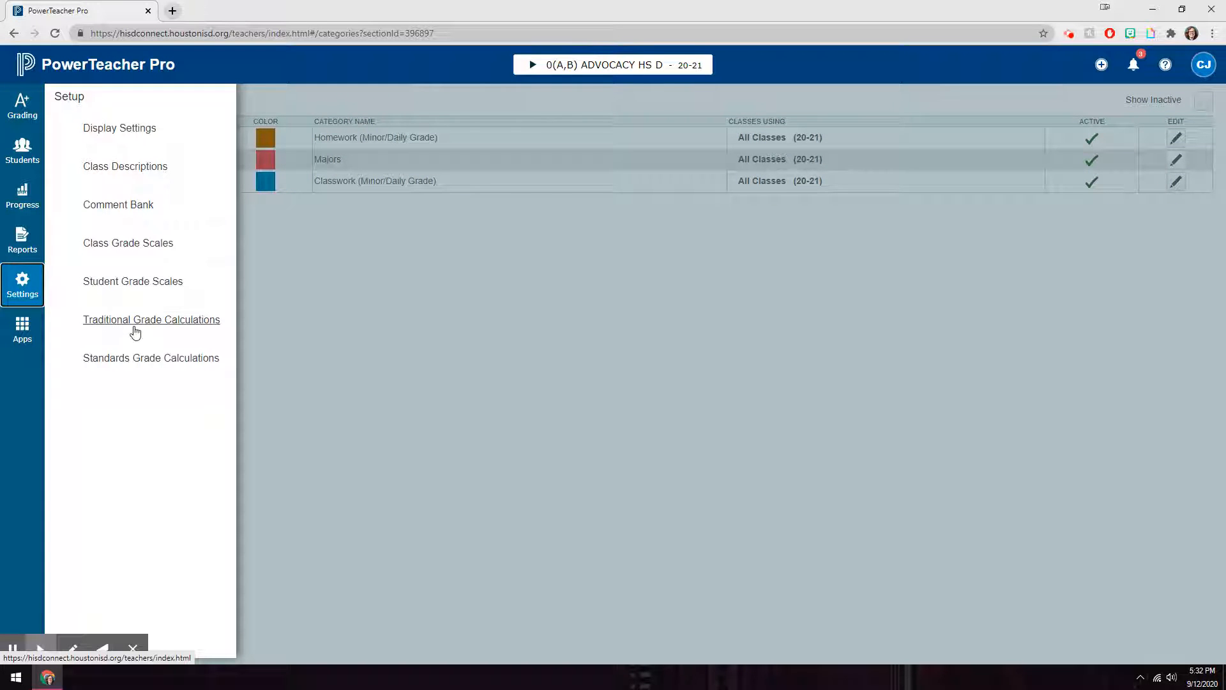
click(134, 320)
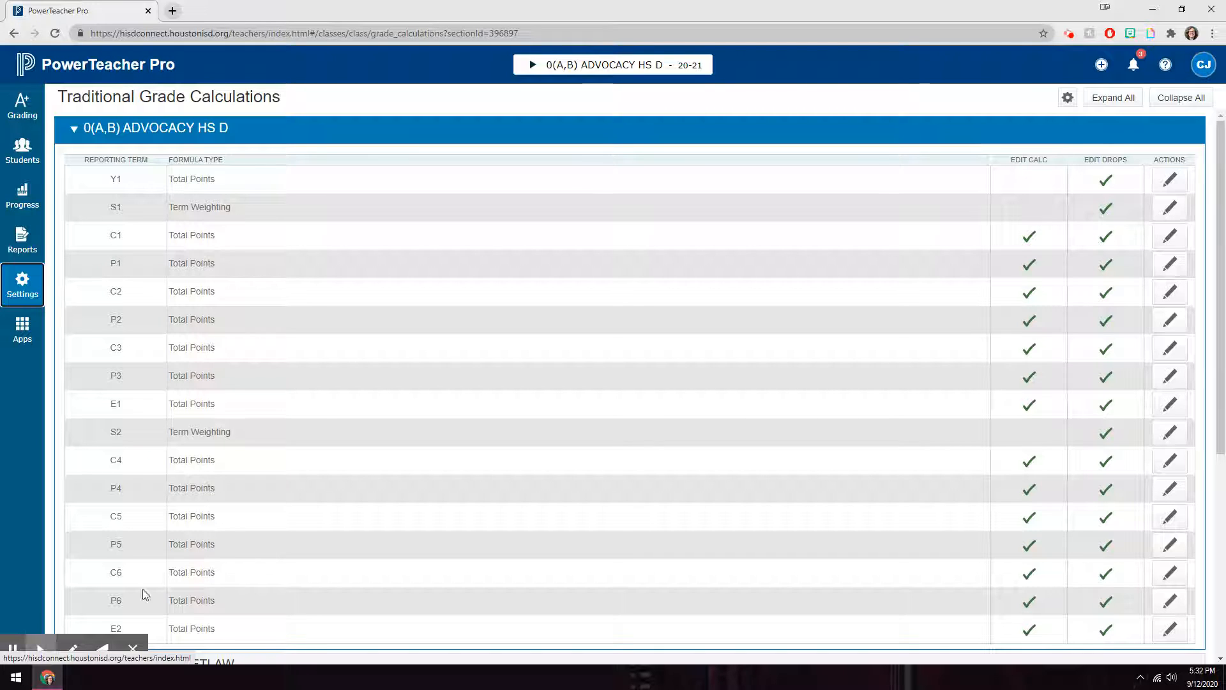
scroll(143, 588, down, 1)
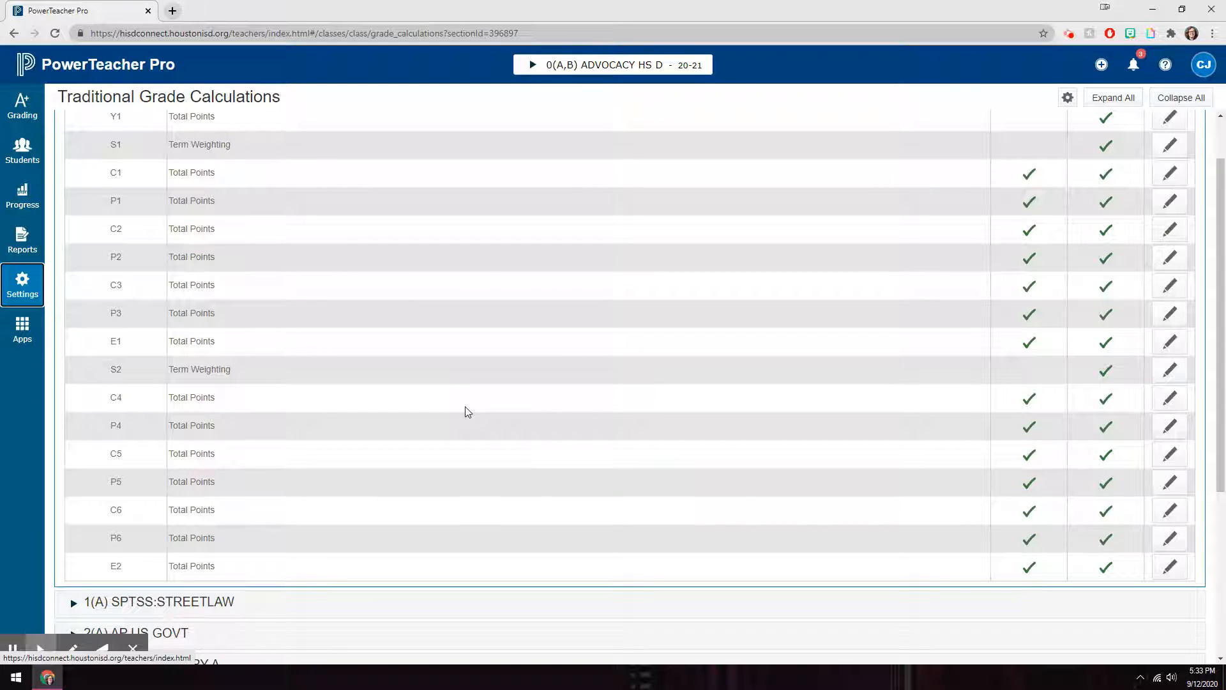
scroll(467, 412, up, 1)
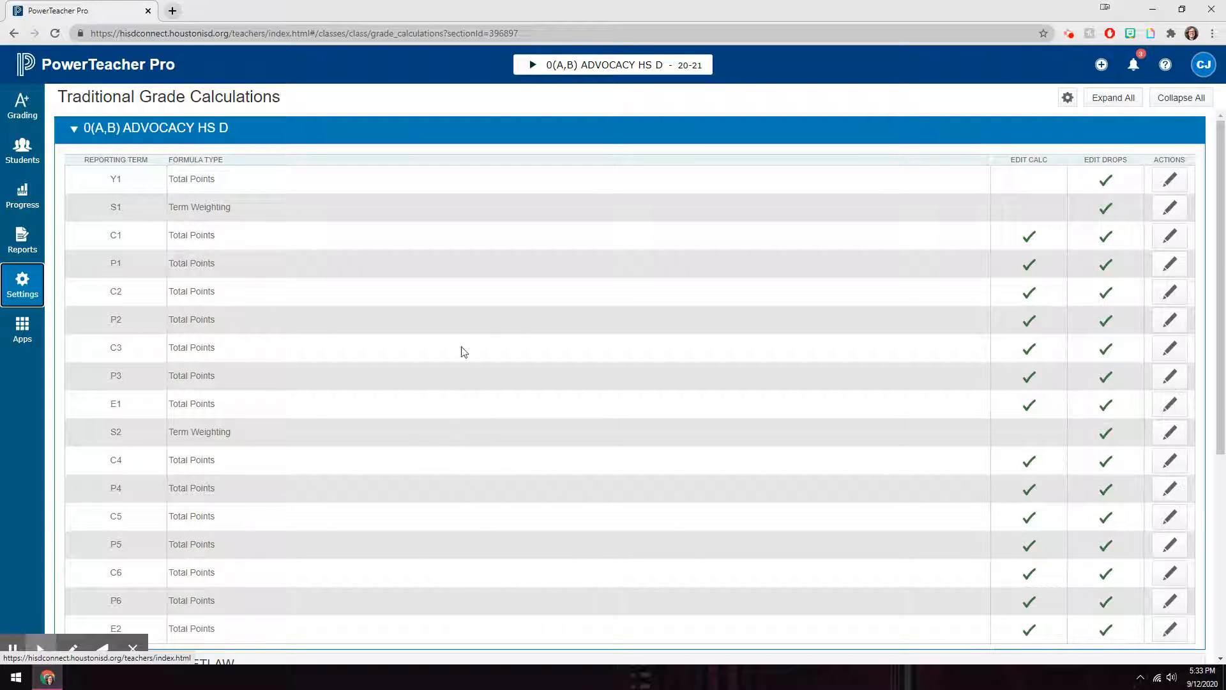
Step: Collapse 0(A,B) ADVOCACY HS D, expand 1(A) SPTSS:STREETLAW and view the C1 term's category weighting formula
click(89, 136)
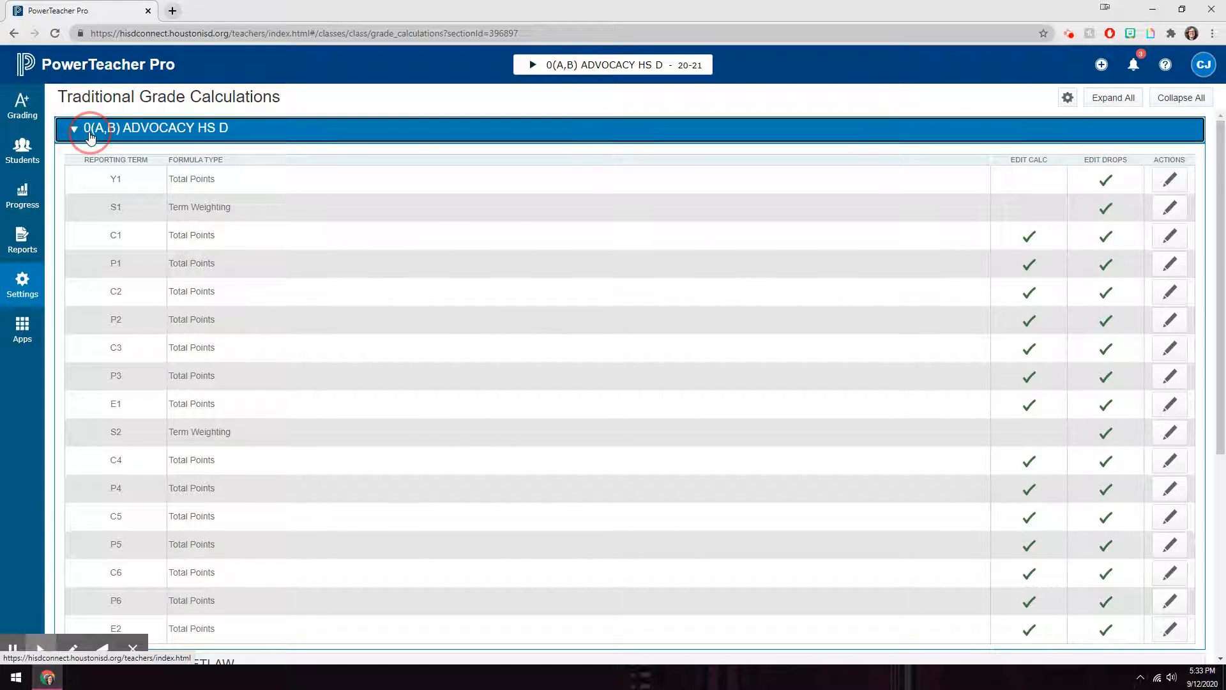
click(194, 167)
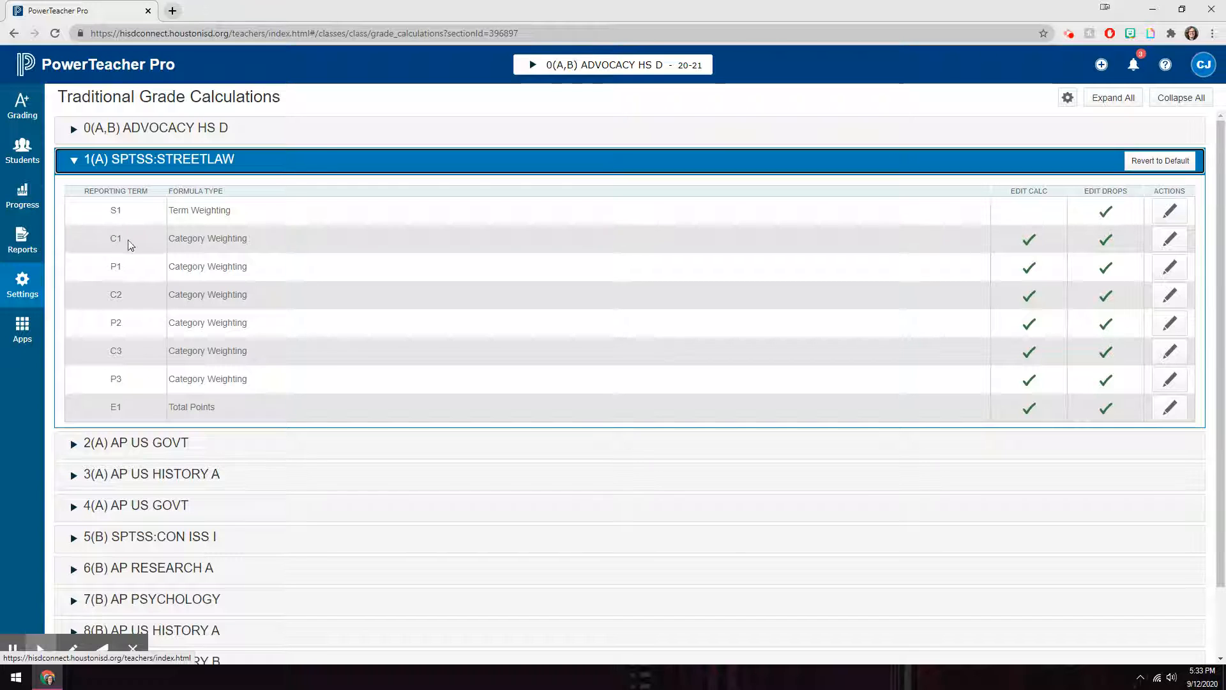
click(1171, 248)
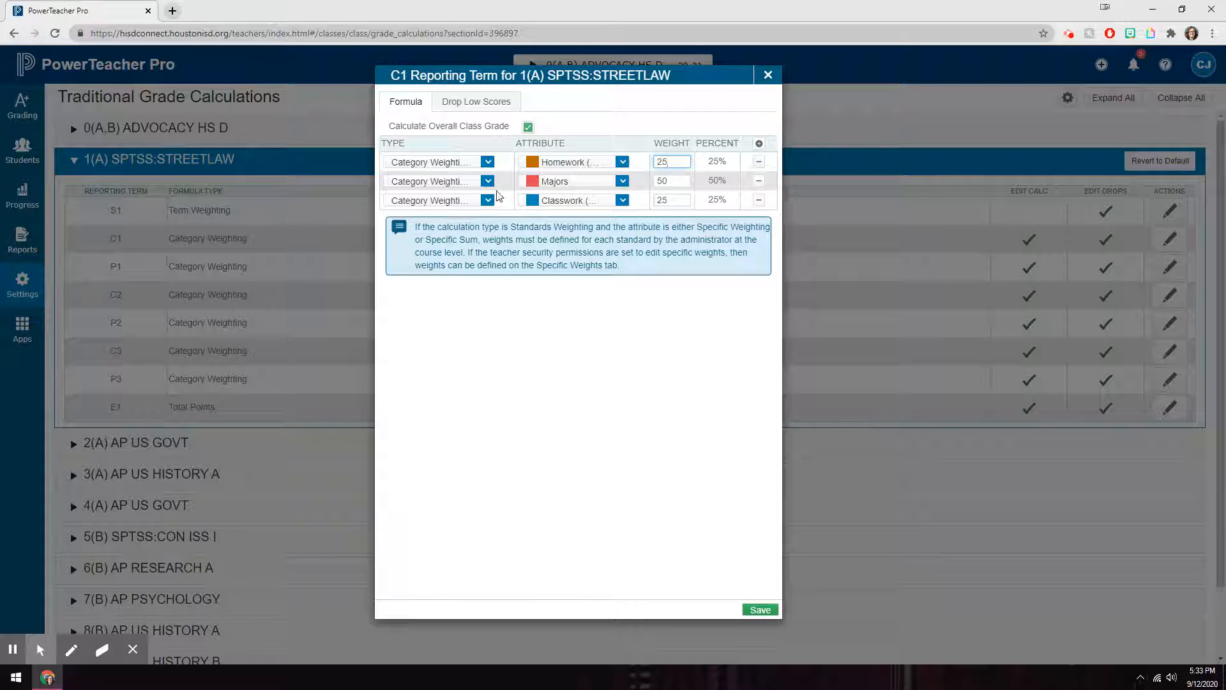
click(767, 75)
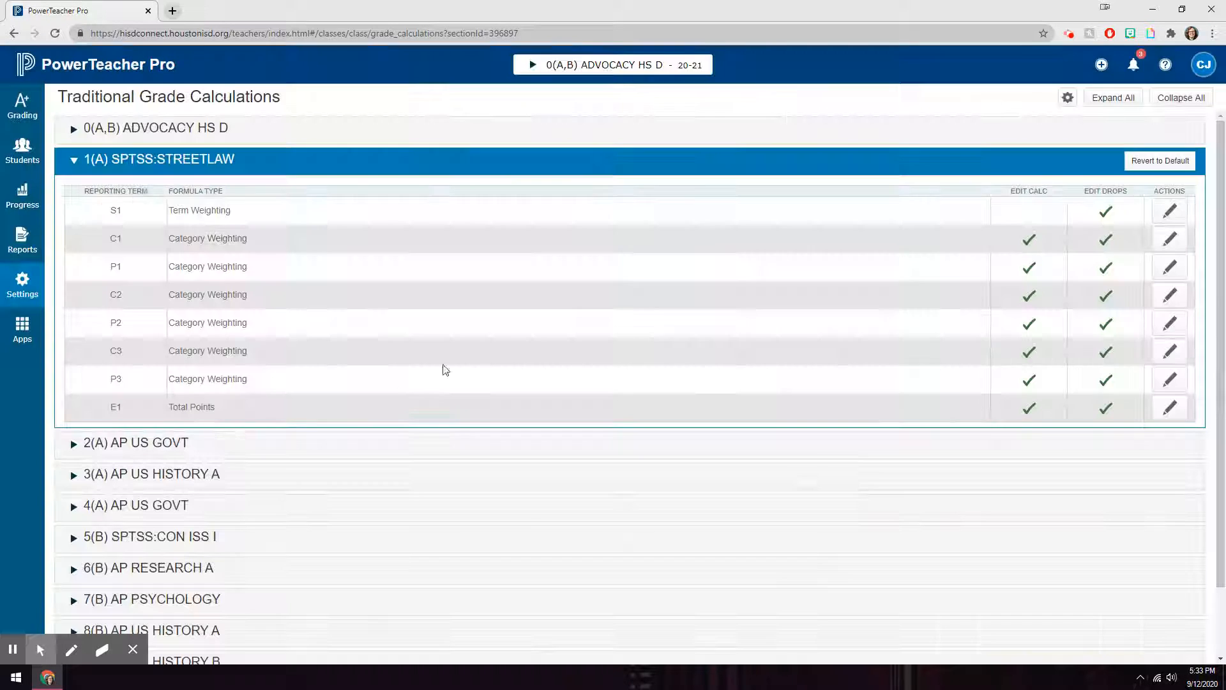
Step: Expand 2(A) AP US GOVT and open the grade formula of its C1 reporting term
click(178, 446)
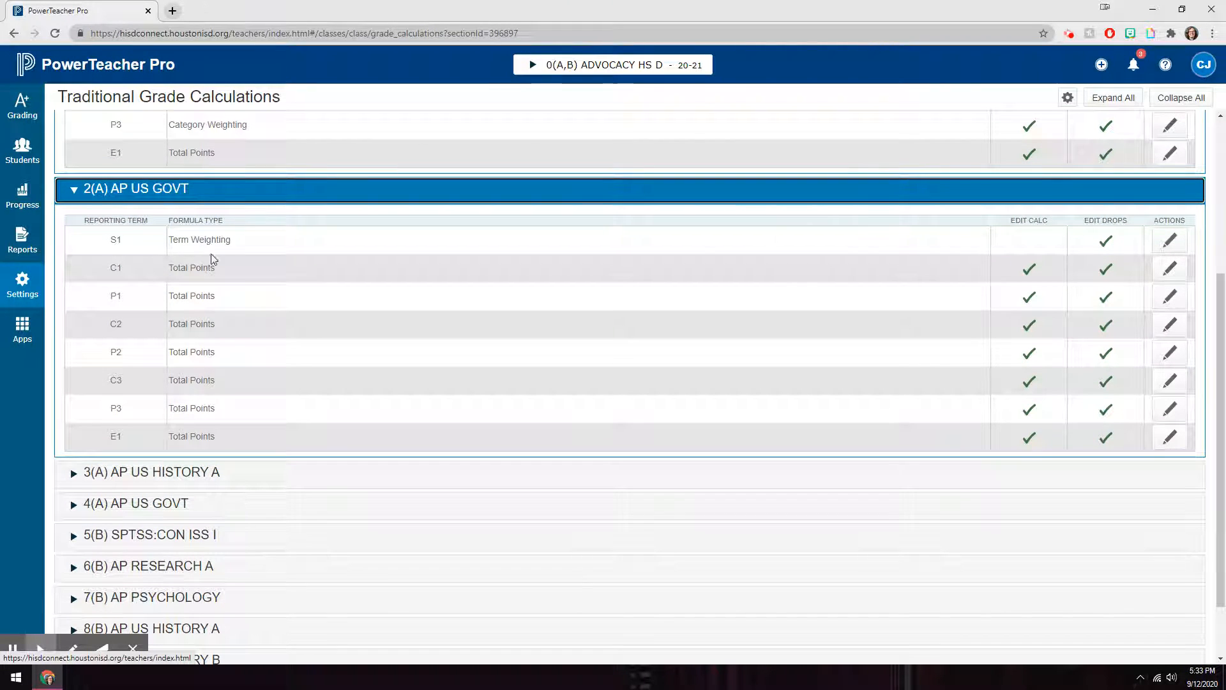
click(1169, 268)
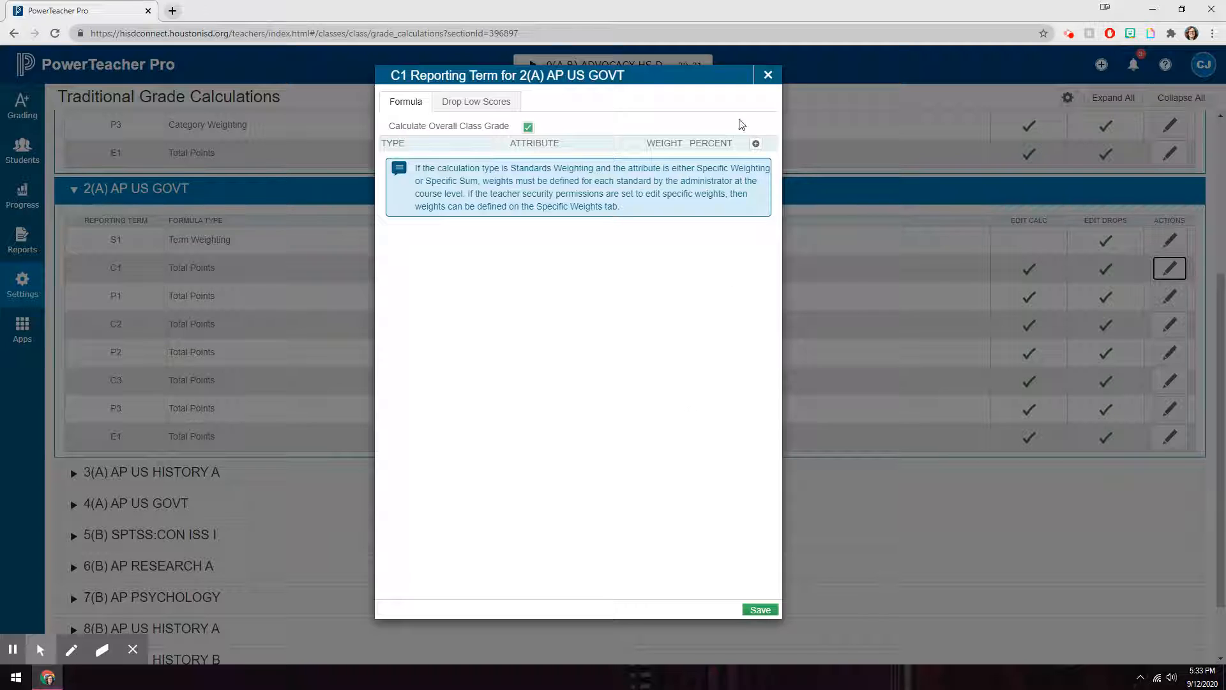
click(767, 76)
scroll(449, 405, down, 1)
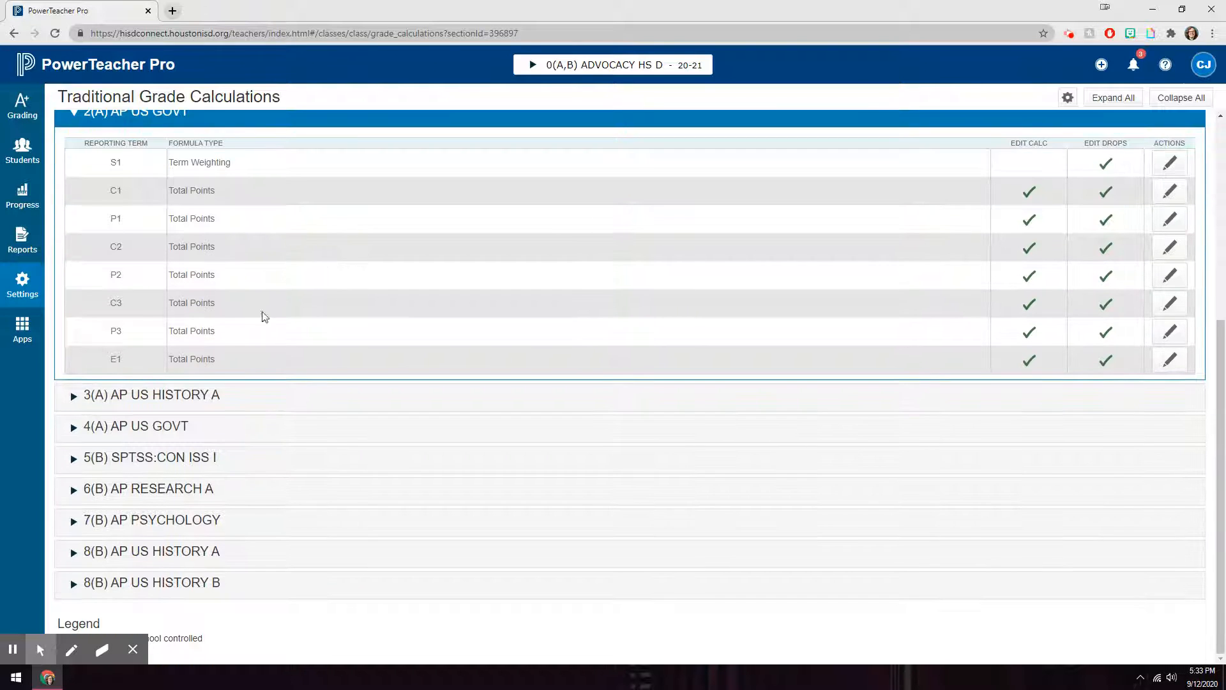
scroll(1144, 352, up, 5)
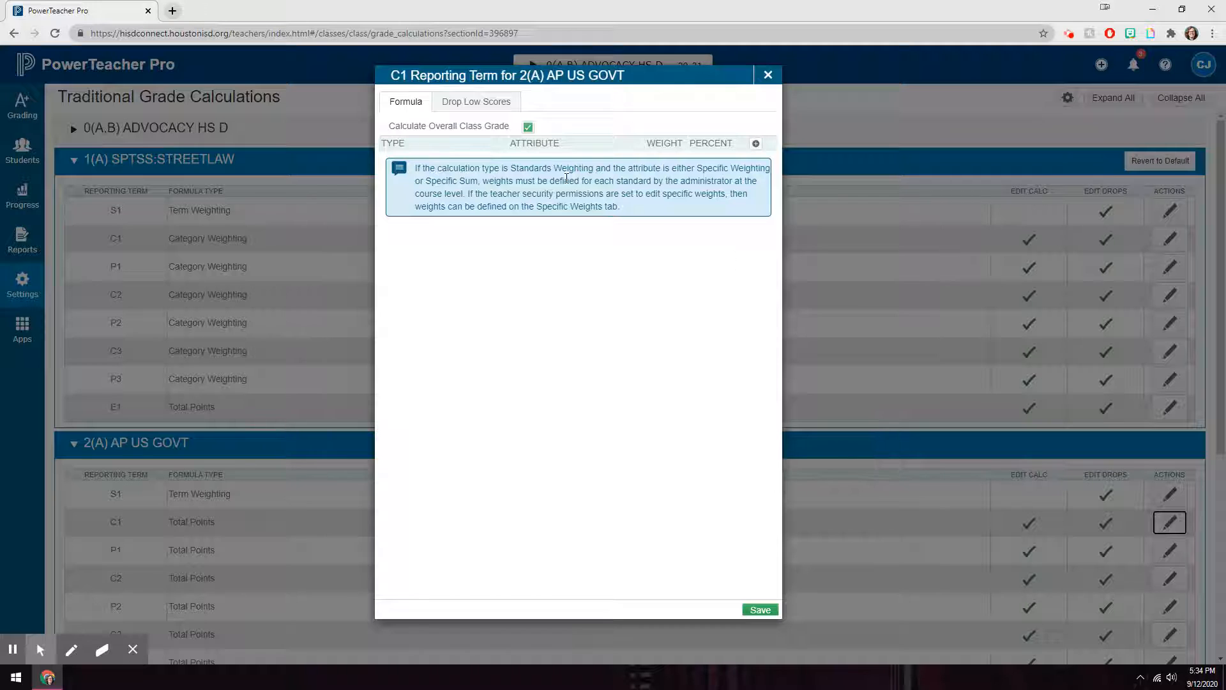
Step: Add a Category Weighting row for Homework to the C1 formula of 2(A) AP US GOVT with weight 25
click(756, 144)
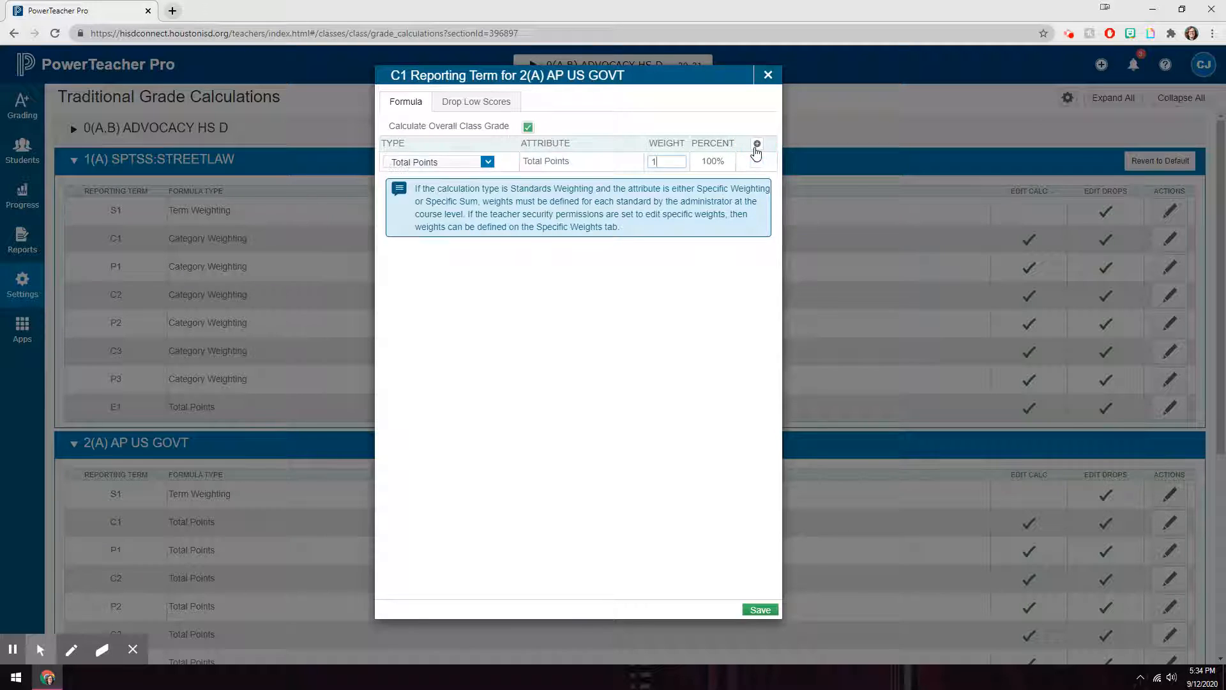
click(470, 162)
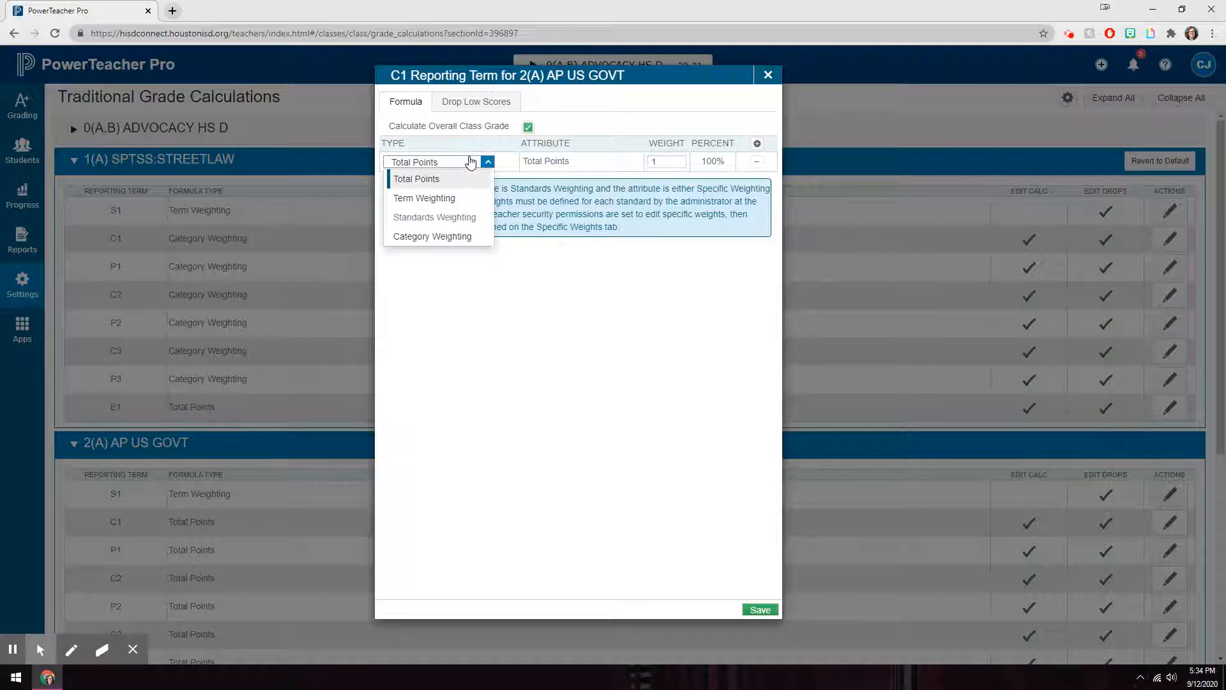
click(472, 242)
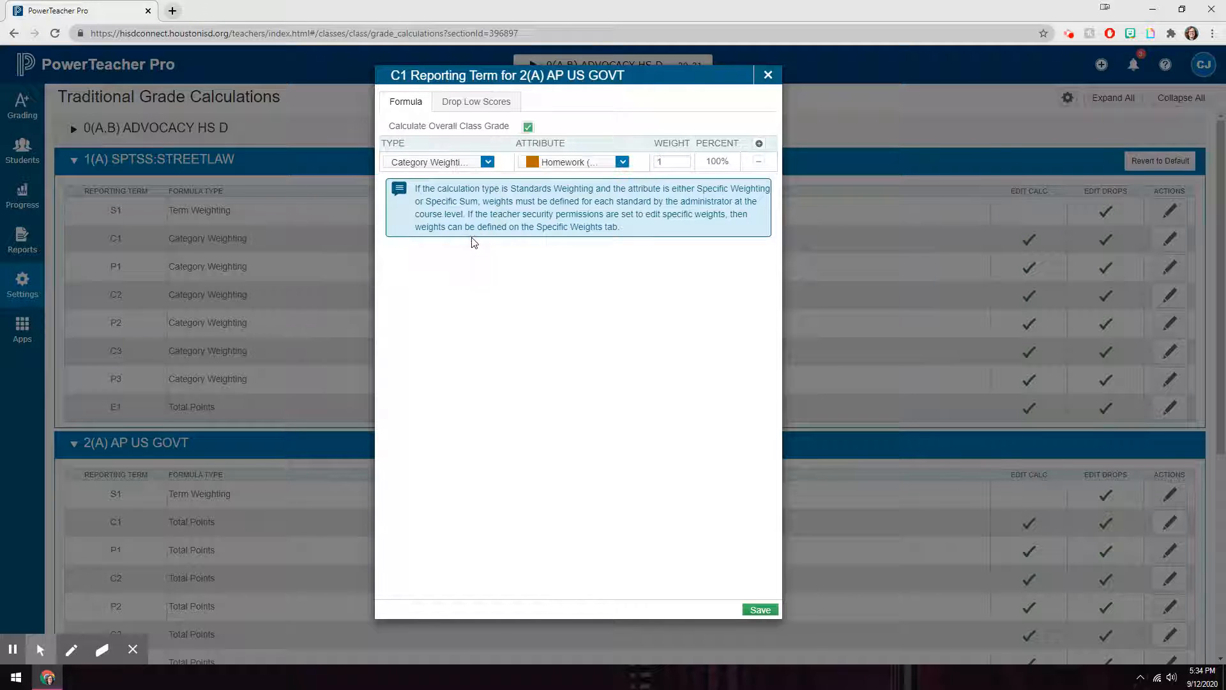
click(688, 164)
text(25)
Step: Add a second Category Weighting row for Majors with weight 50
click(758, 143)
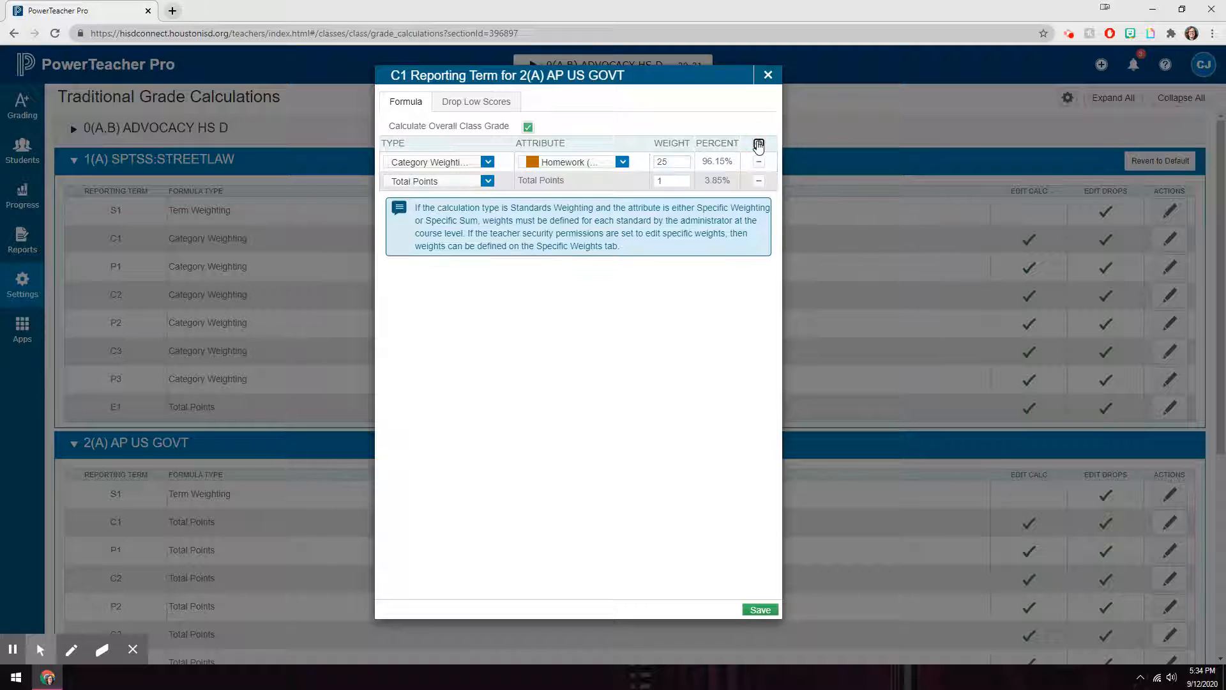
click(487, 180)
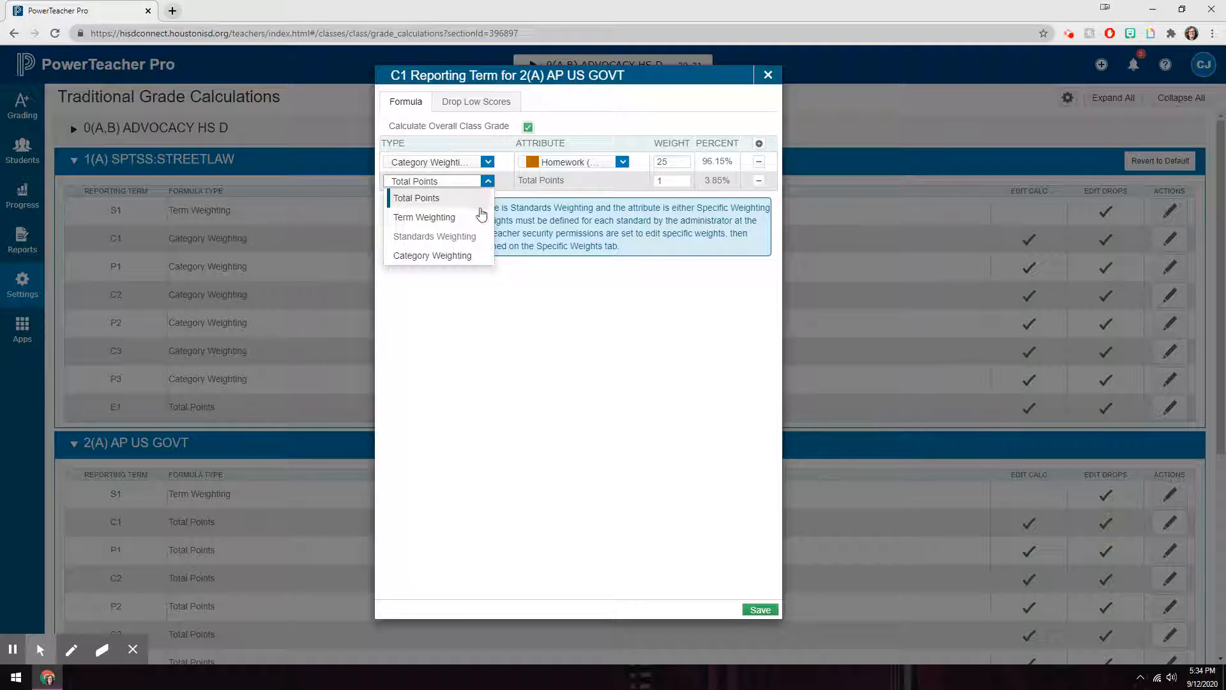
click(449, 257)
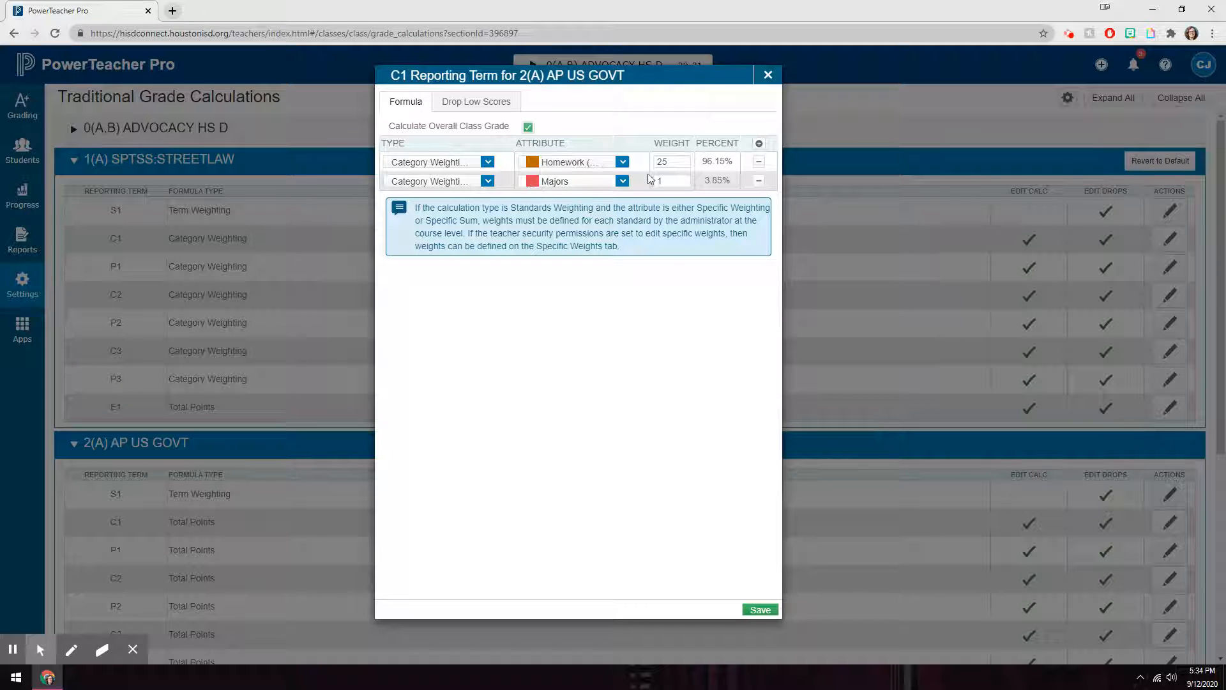
click(672, 181)
text(50)
click(730, 195)
Step: Add a third Category Weighting row for Classwork with weight 25
click(760, 144)
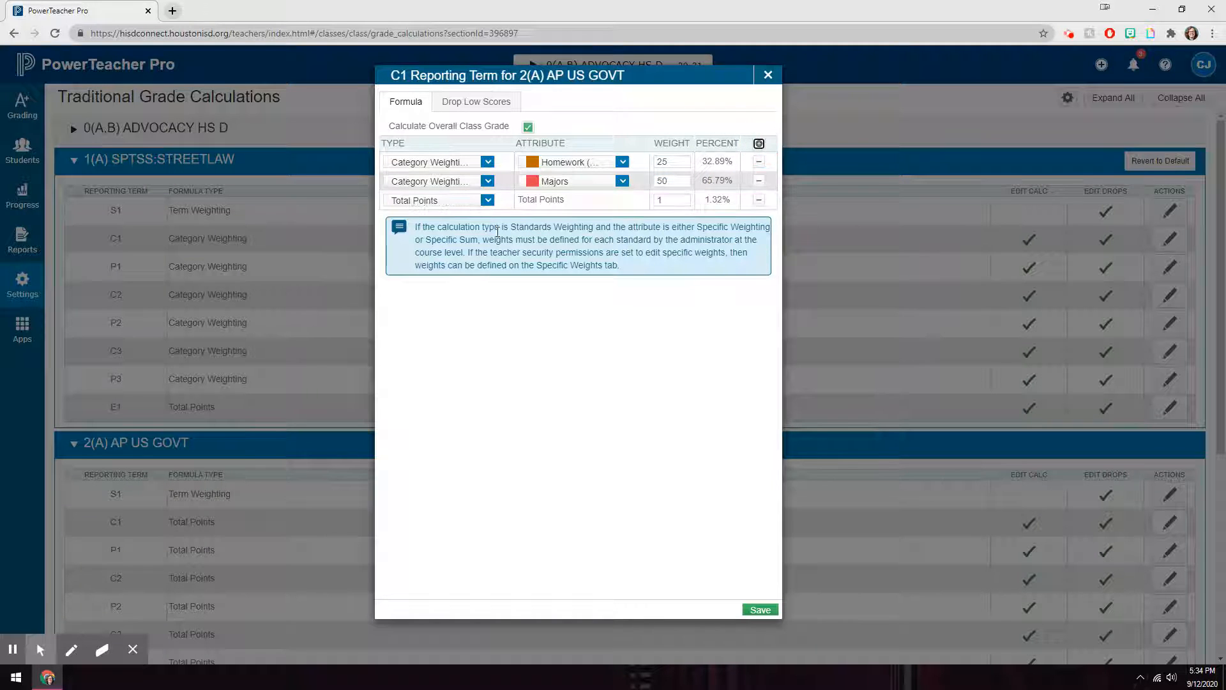
click(487, 200)
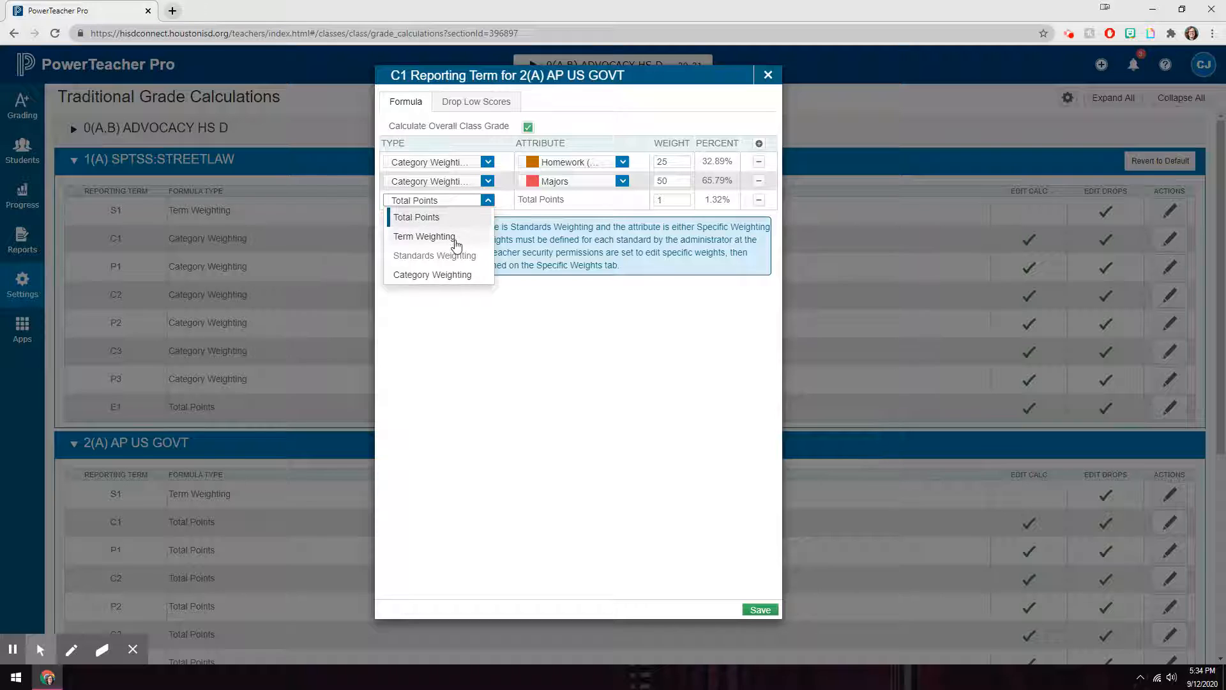
click(442, 275)
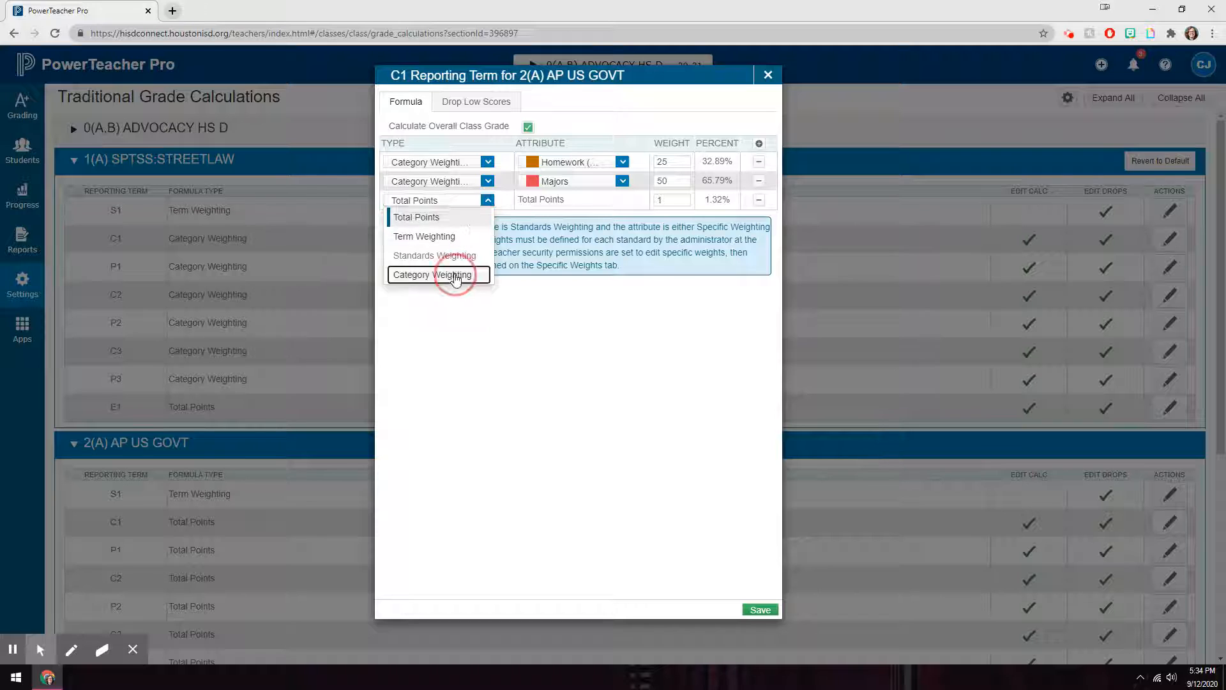
click(676, 199)
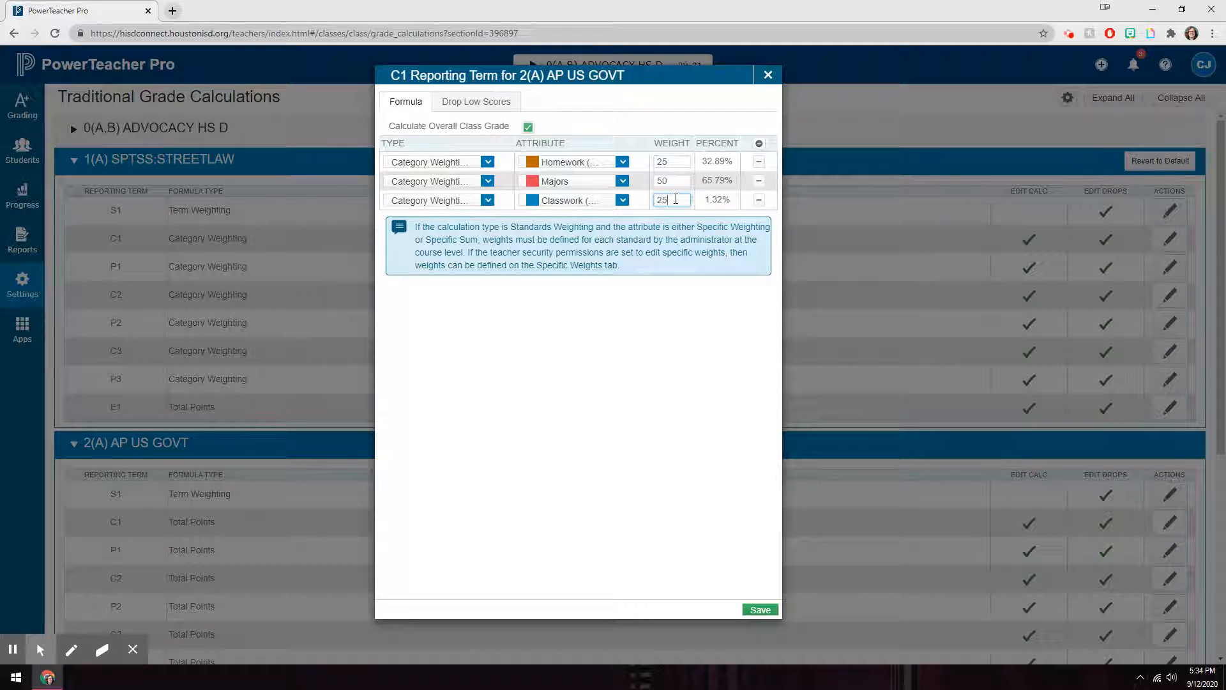
Step: Save the C1 category-weighting formula of 2(A) AP US GOVT and review the formula types of its other reporting terms
click(736, 217)
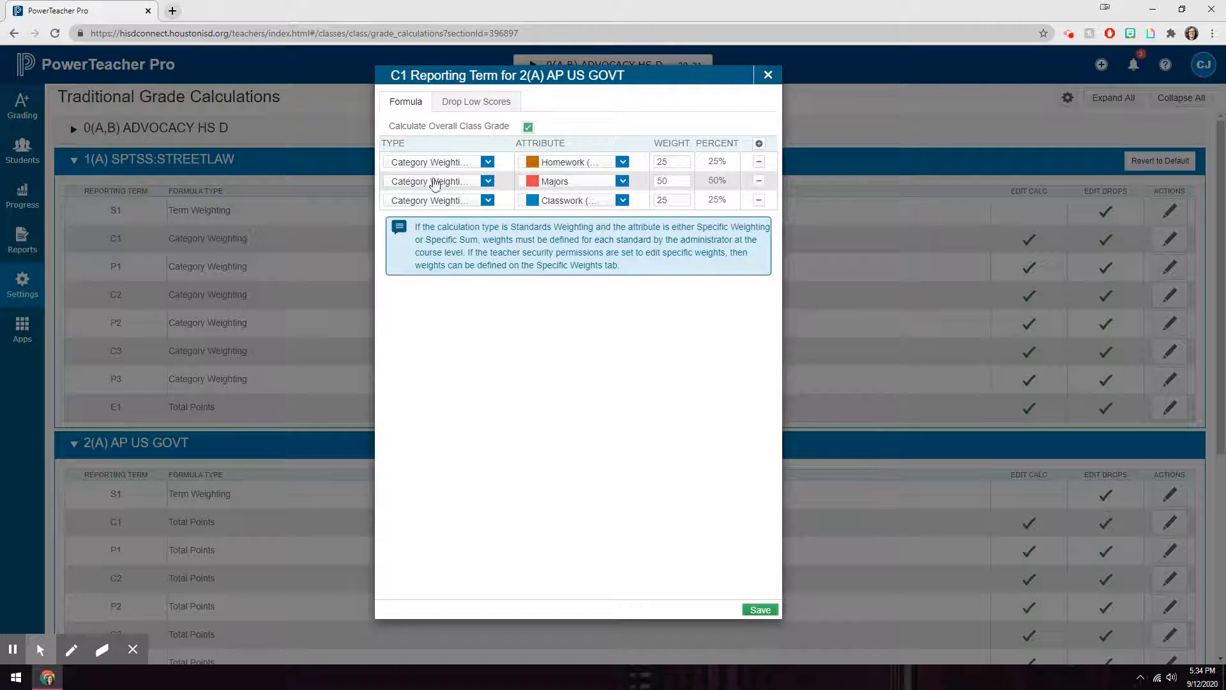
click(769, 614)
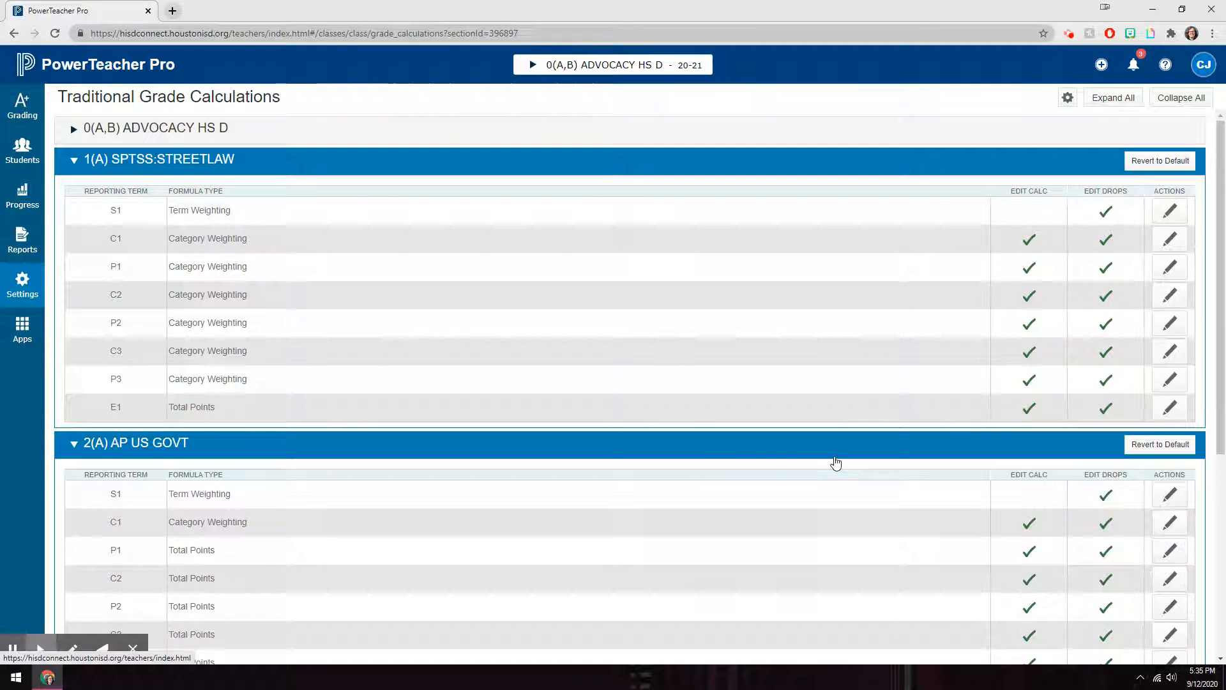
scroll(1139, 350, down, 5)
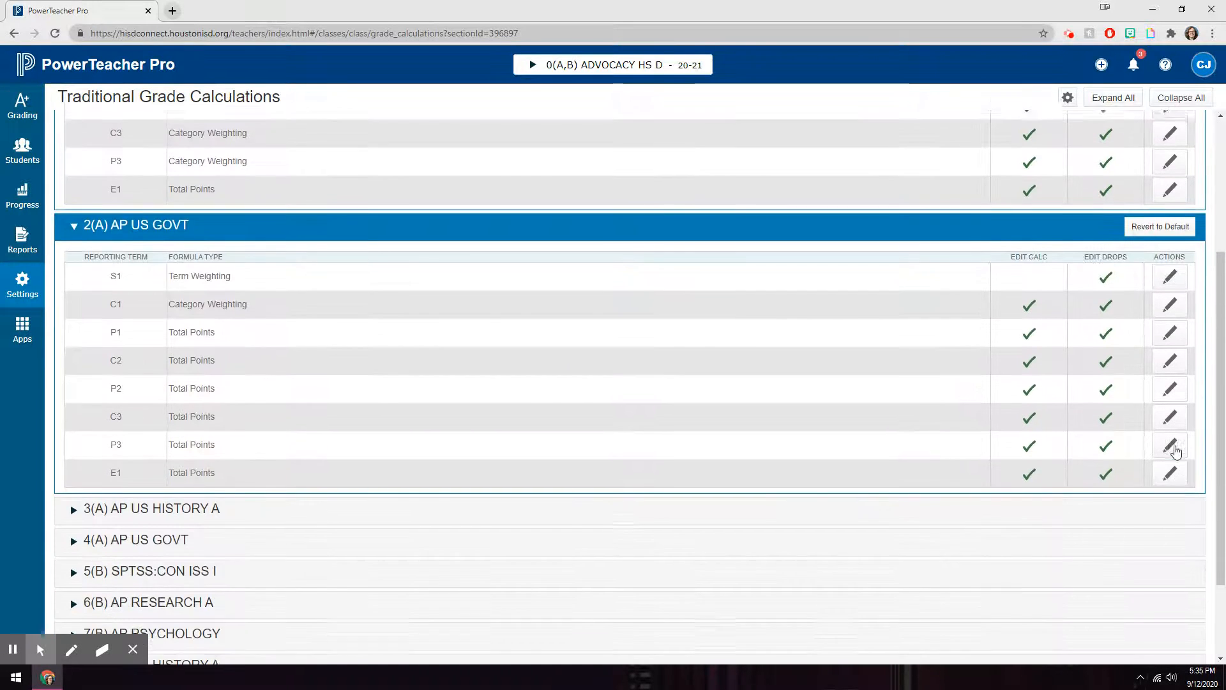
scroll(1137, 556, up, 5)
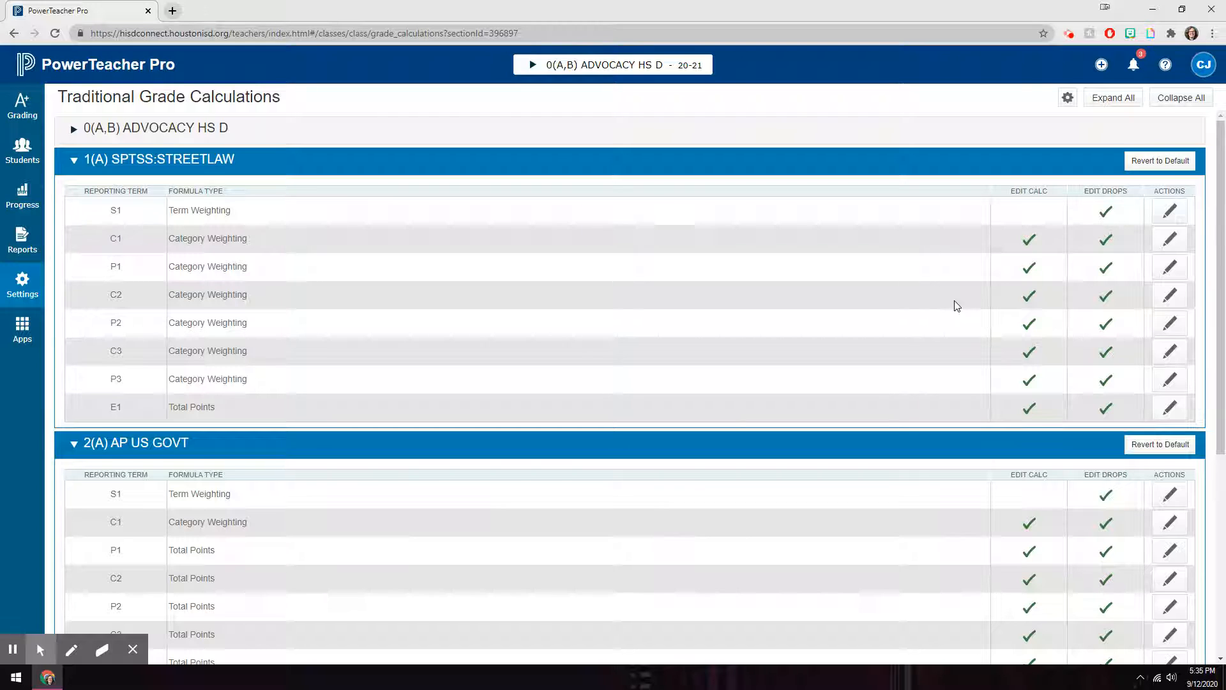
Step: Start copying traditional grade calculations within a class, with the C1 (Category Weighting) term of 2(A) AP US GOVT as the source
click(1069, 99)
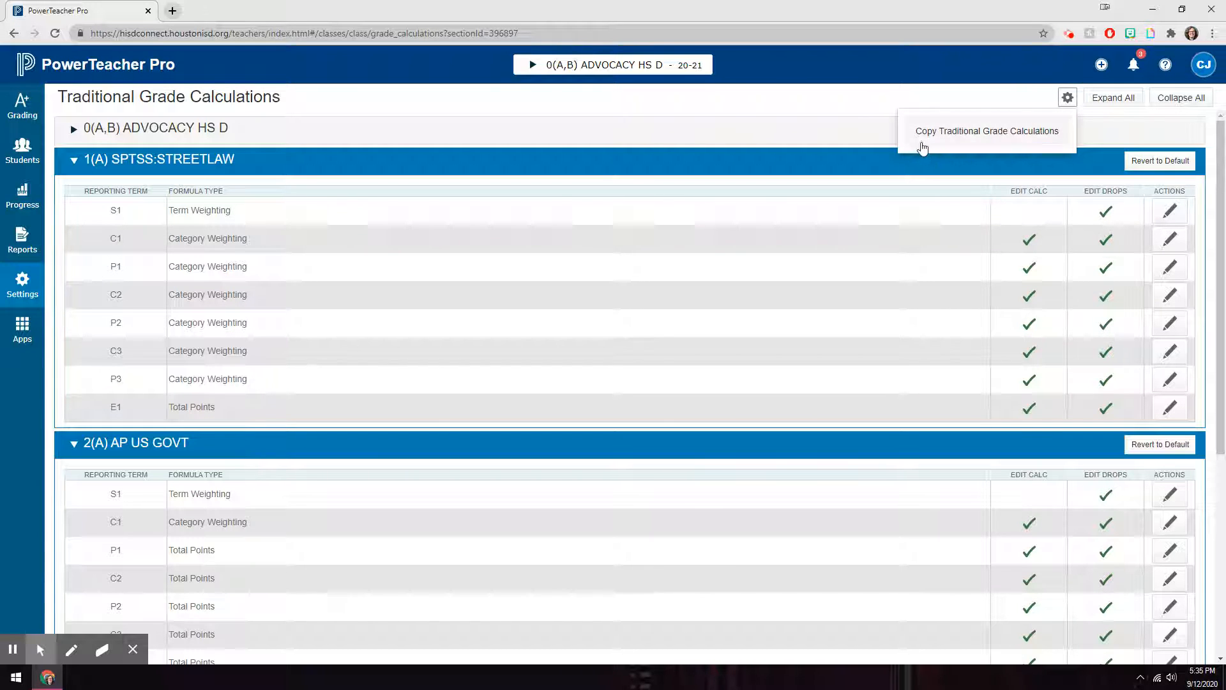
click(1040, 138)
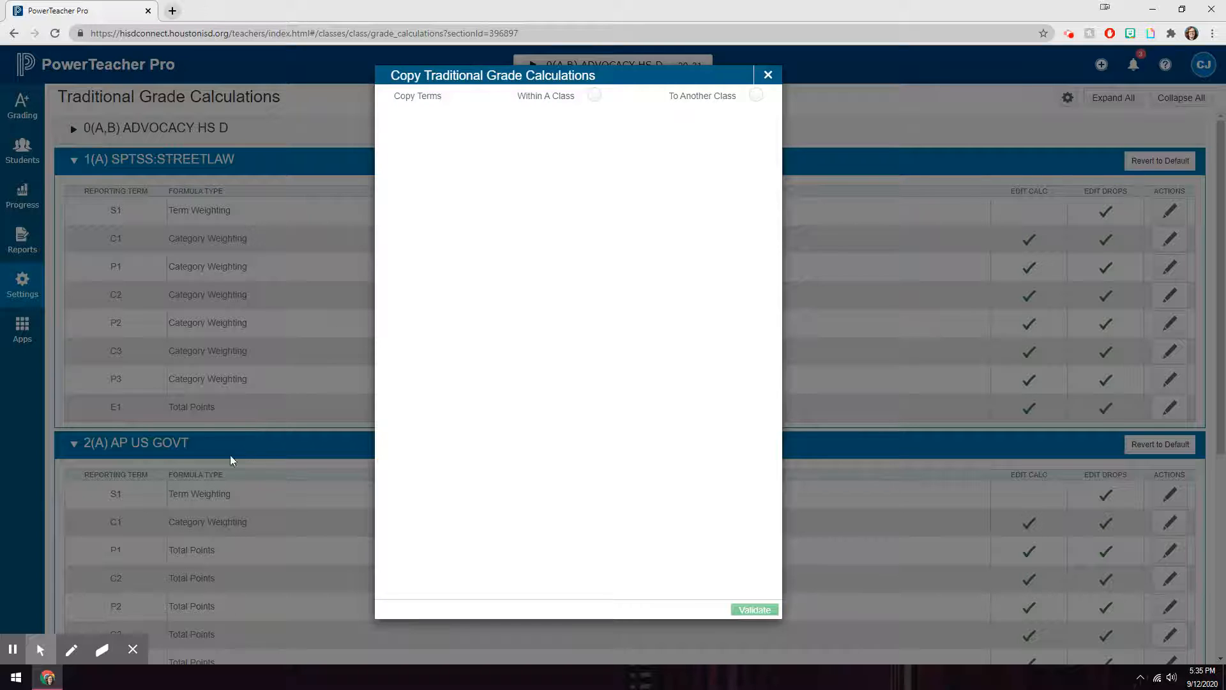
click(594, 95)
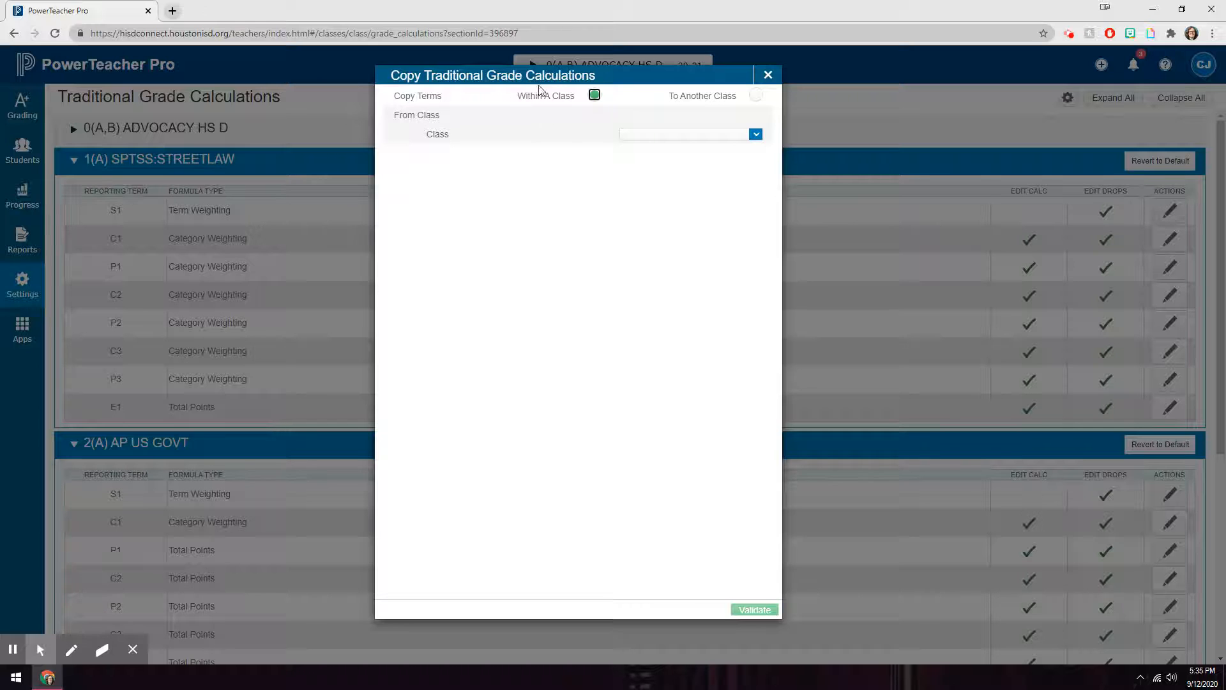
click(695, 139)
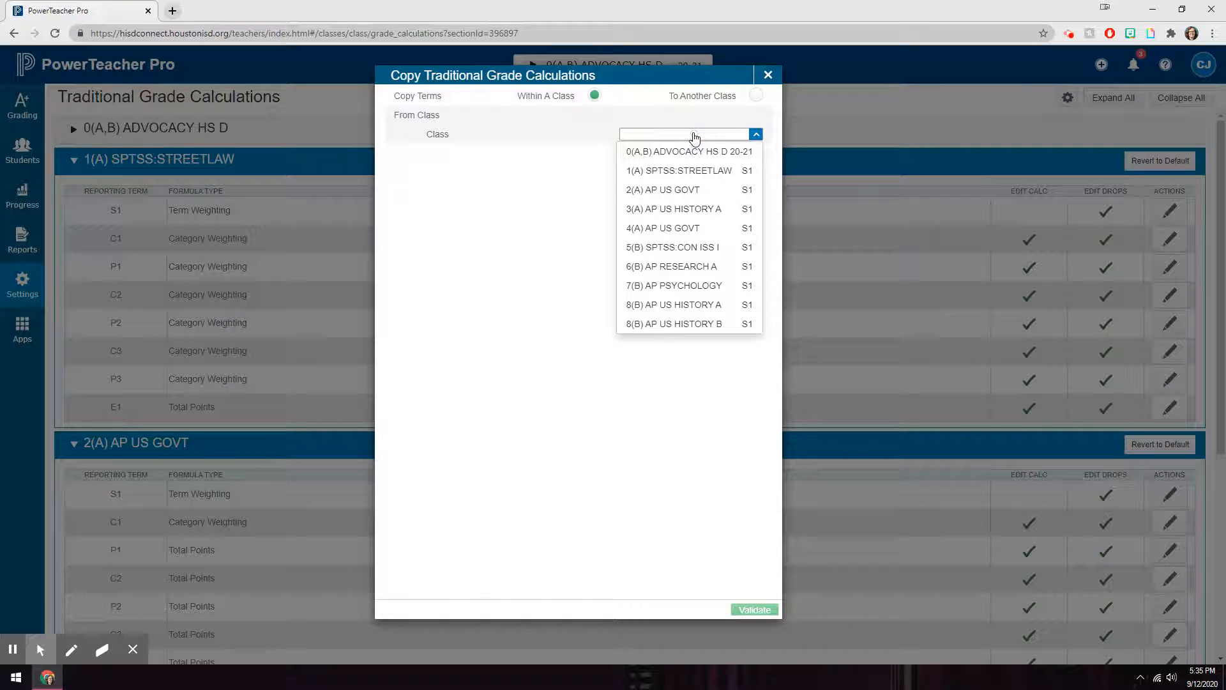
click(705, 193)
click(714, 155)
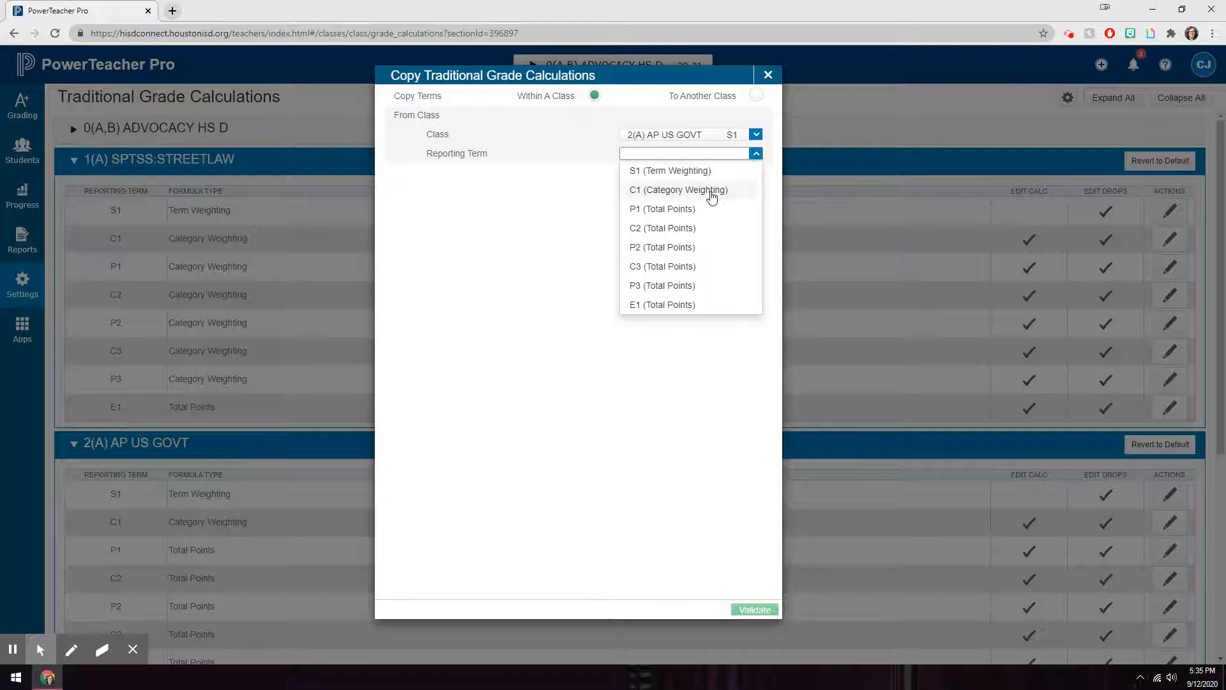
click(639, 193)
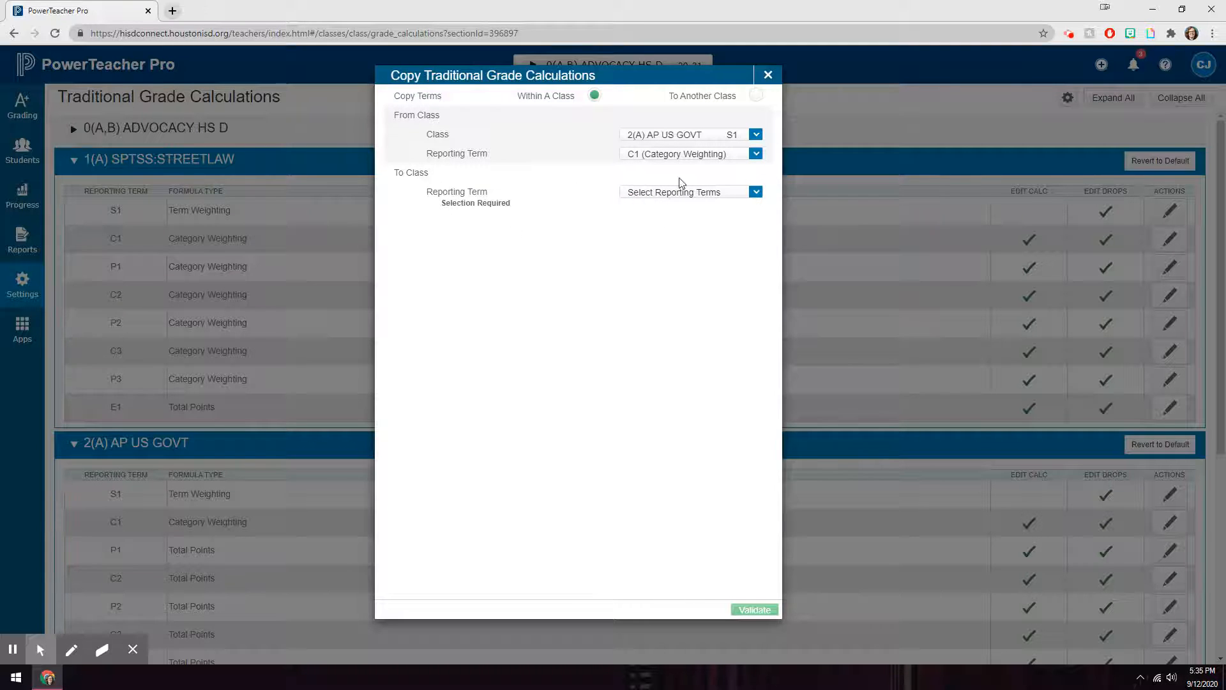
Step: Choose P1, C2, P2, C3 and P3 as destination terms, then validate and run the copy
click(698, 192)
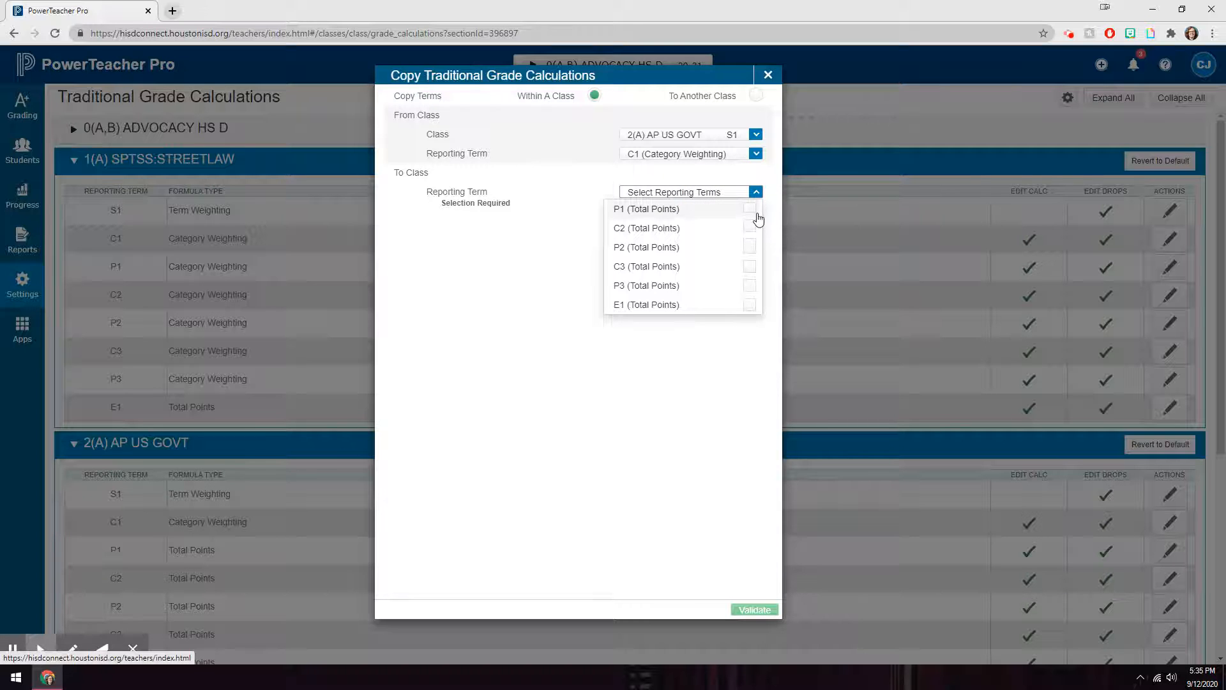
click(750, 210)
click(750, 229)
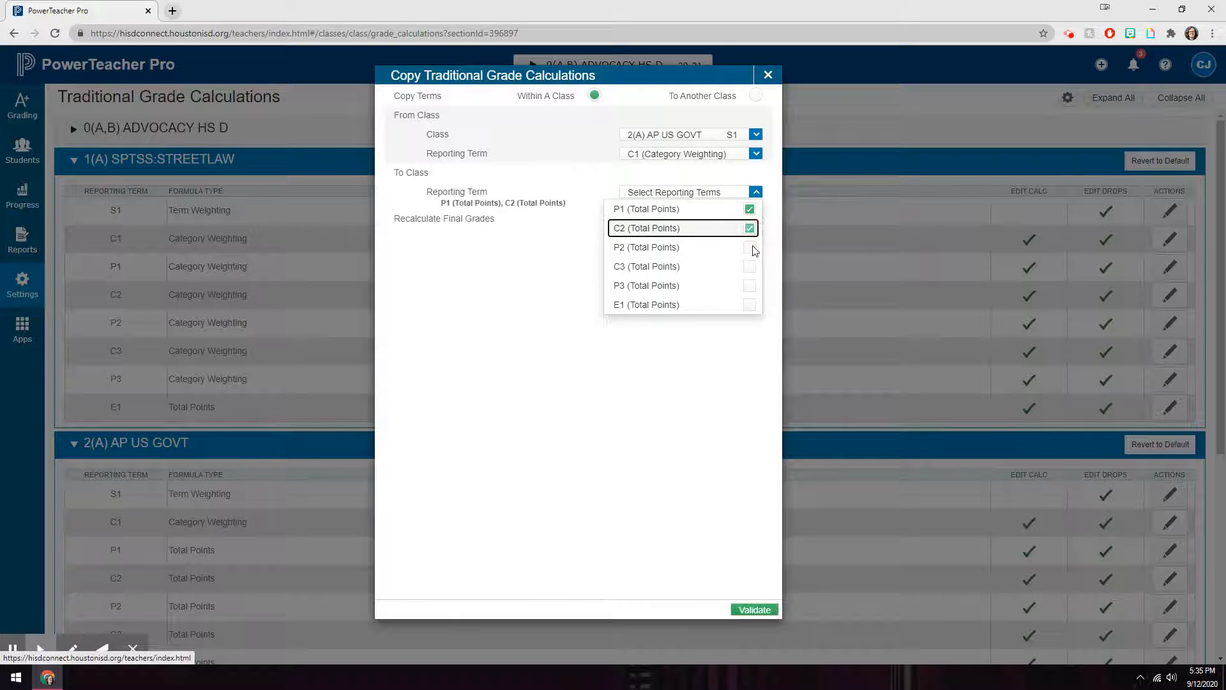
click(750, 248)
click(748, 267)
click(749, 286)
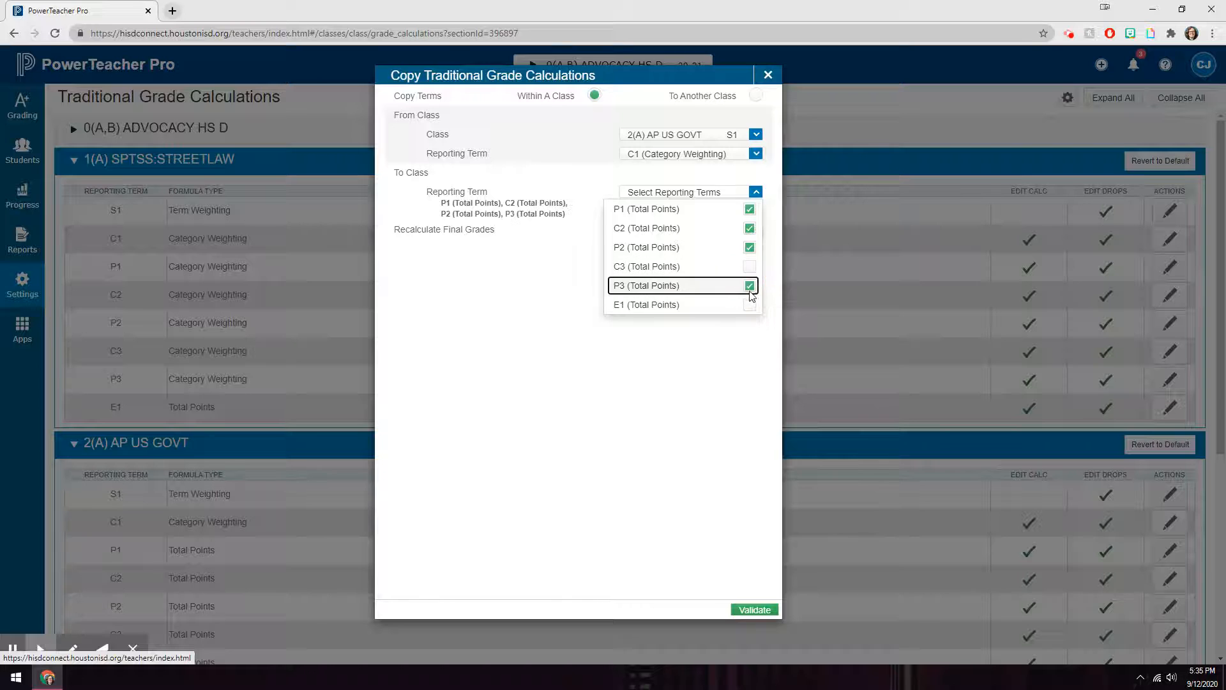
click(762, 352)
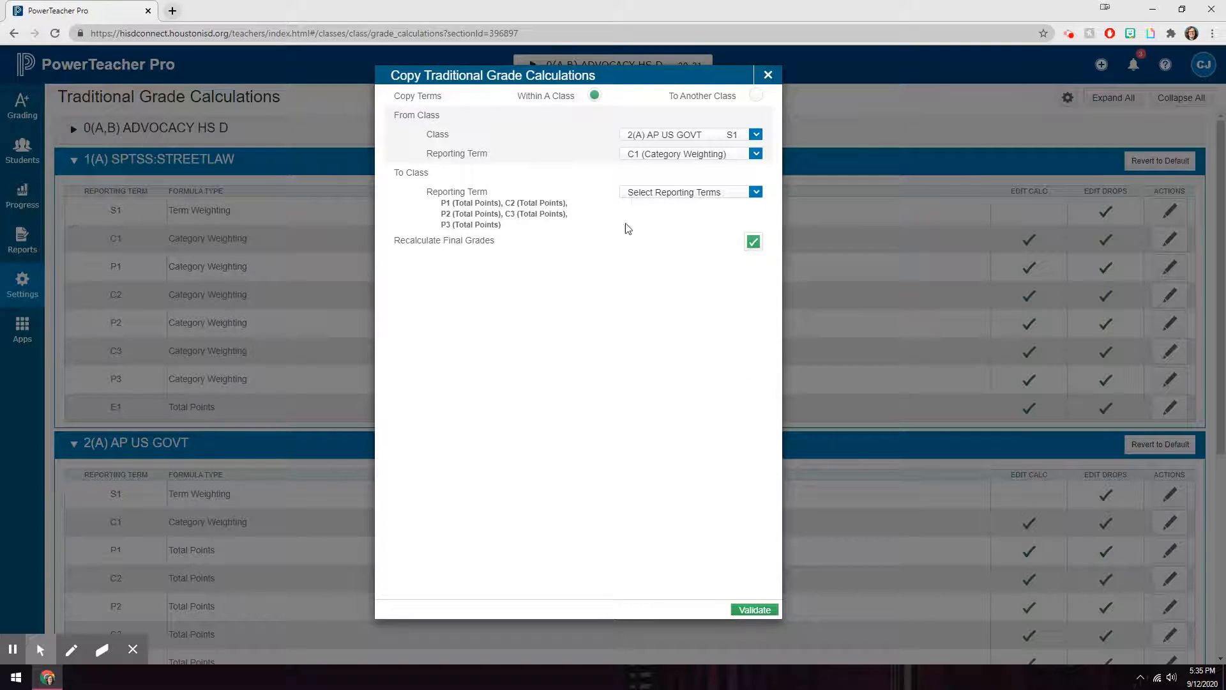
click(762, 610)
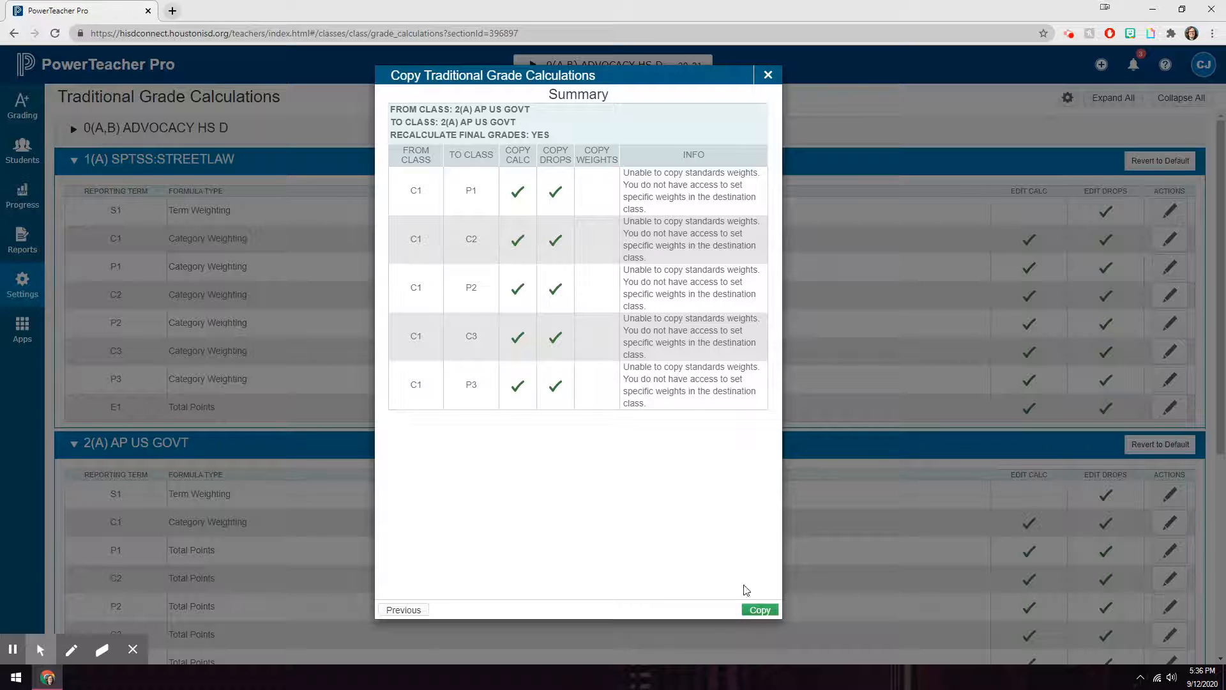
click(765, 611)
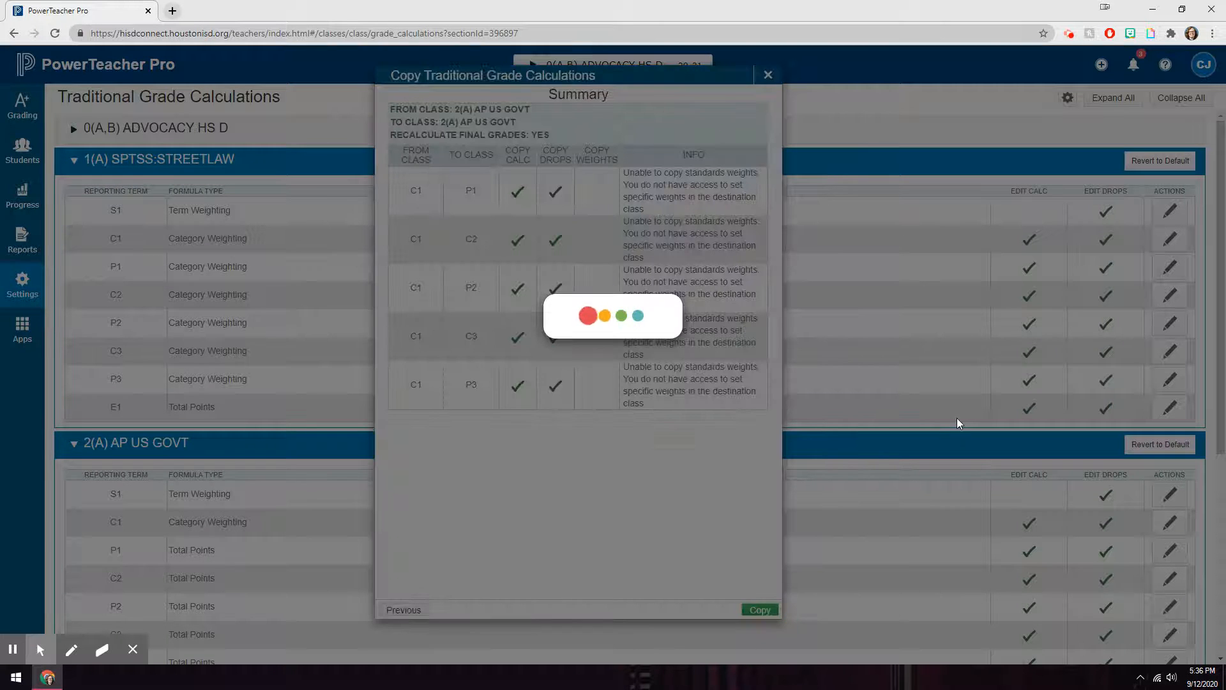
Step: Check the copied category weights in the C3 formula of 2(A) AP US GOVT and close it without changes
scroll(895, 392, down, 4)
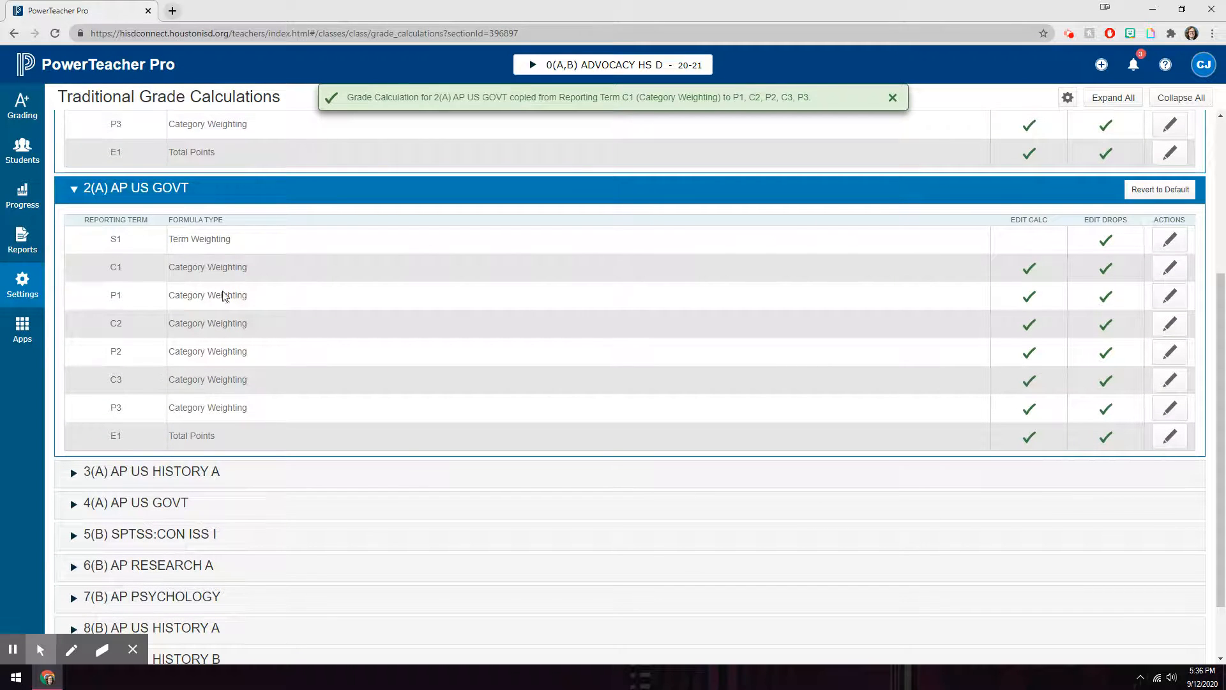
click(1169, 380)
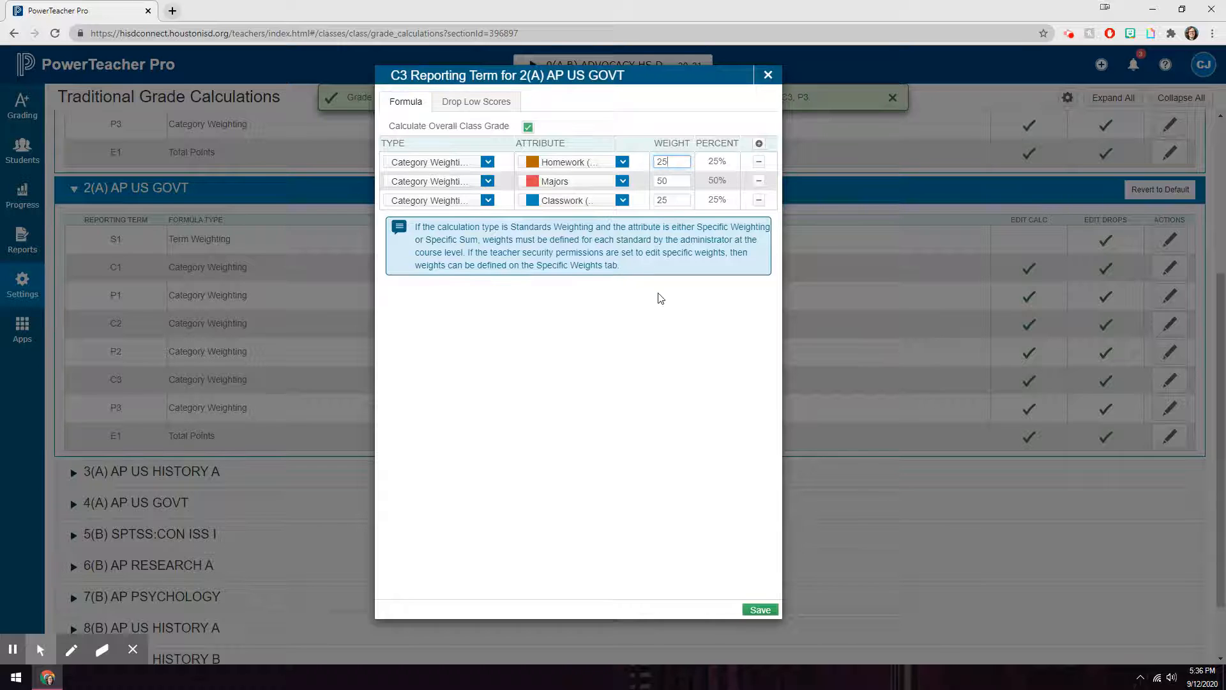
click(768, 75)
click(765, 77)
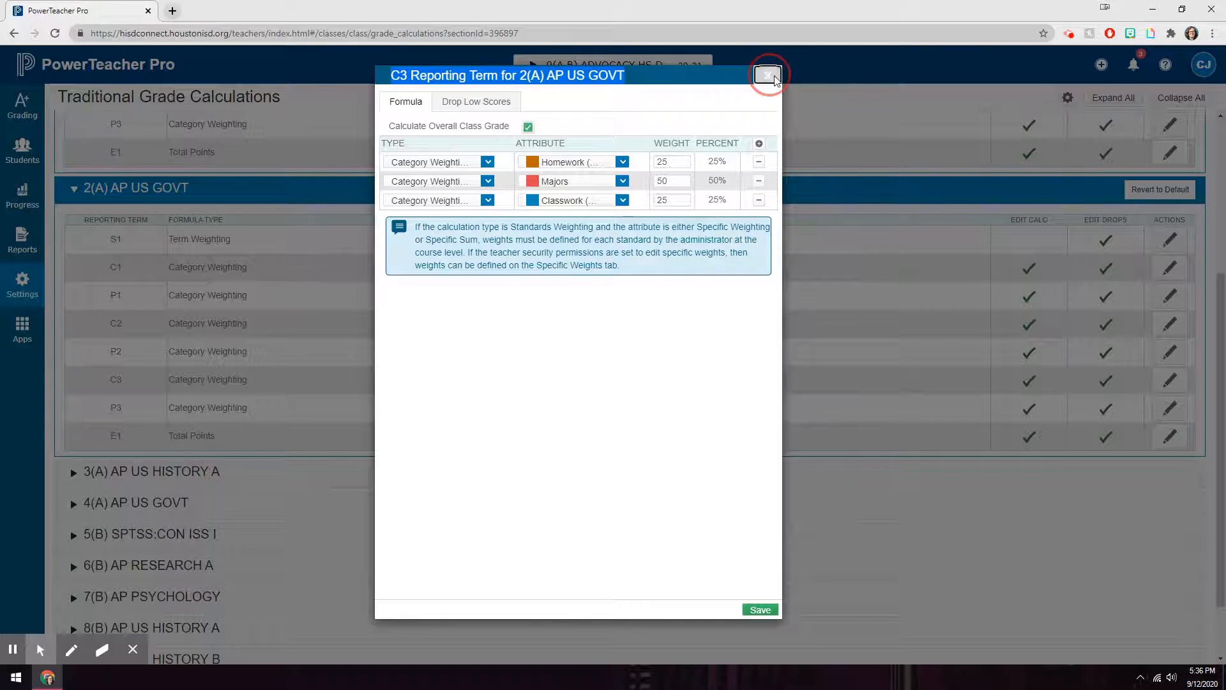
Step: Start copying traditional grade calculations to another class, with 2(A) AP US GOVT from Semester 1 (20-21) as the source
click(1068, 99)
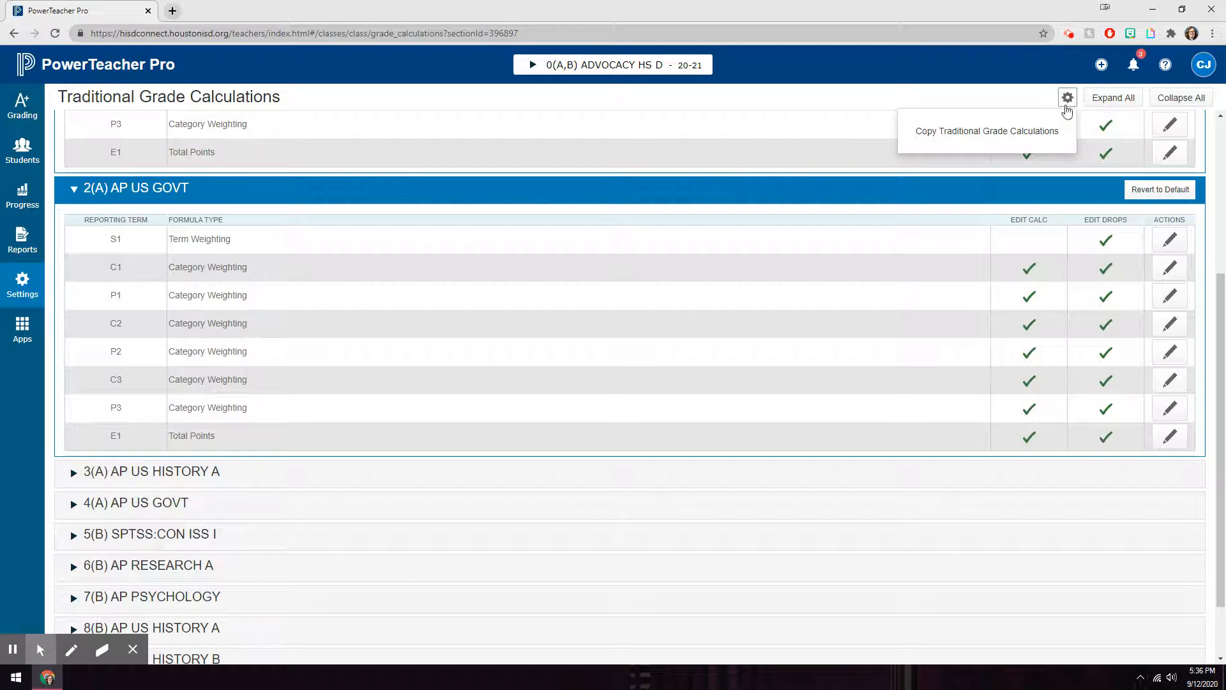
click(1031, 134)
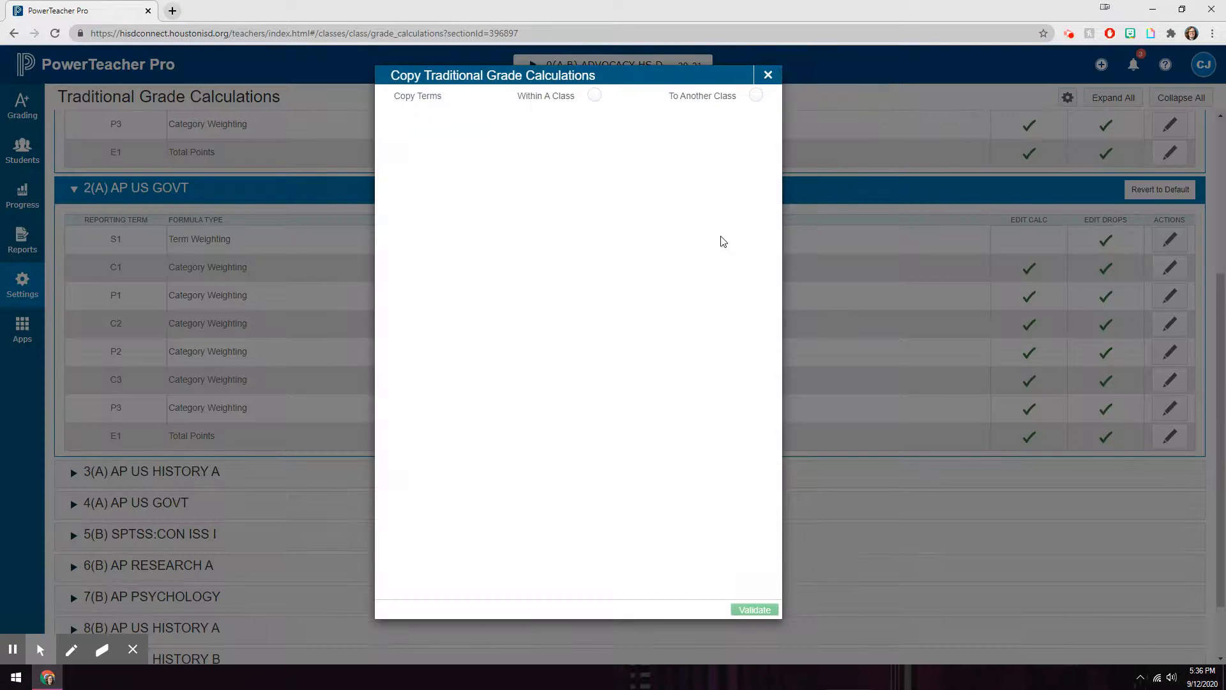
click(752, 97)
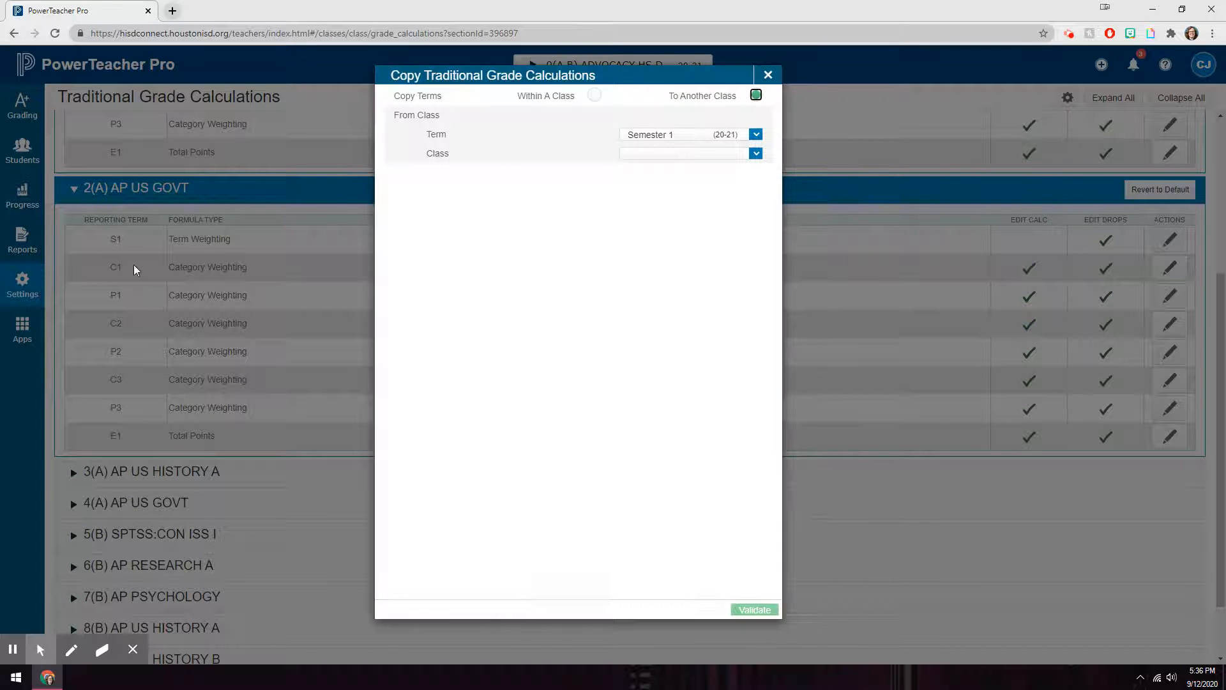
click(744, 135)
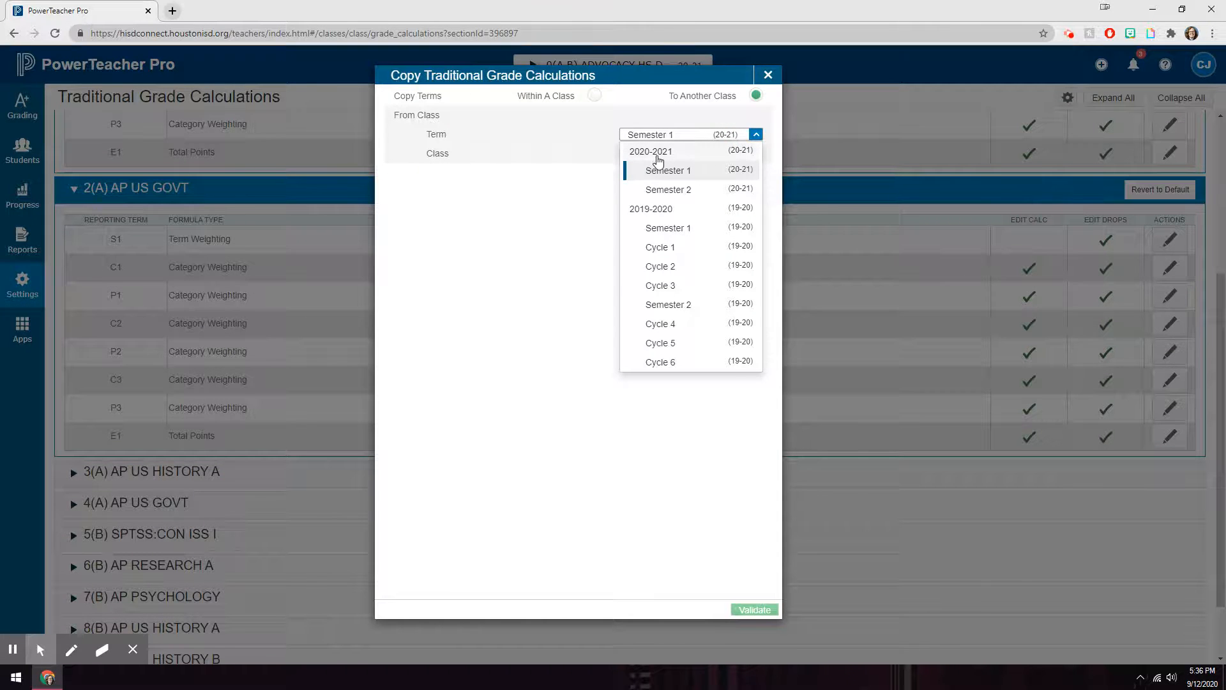
click(747, 135)
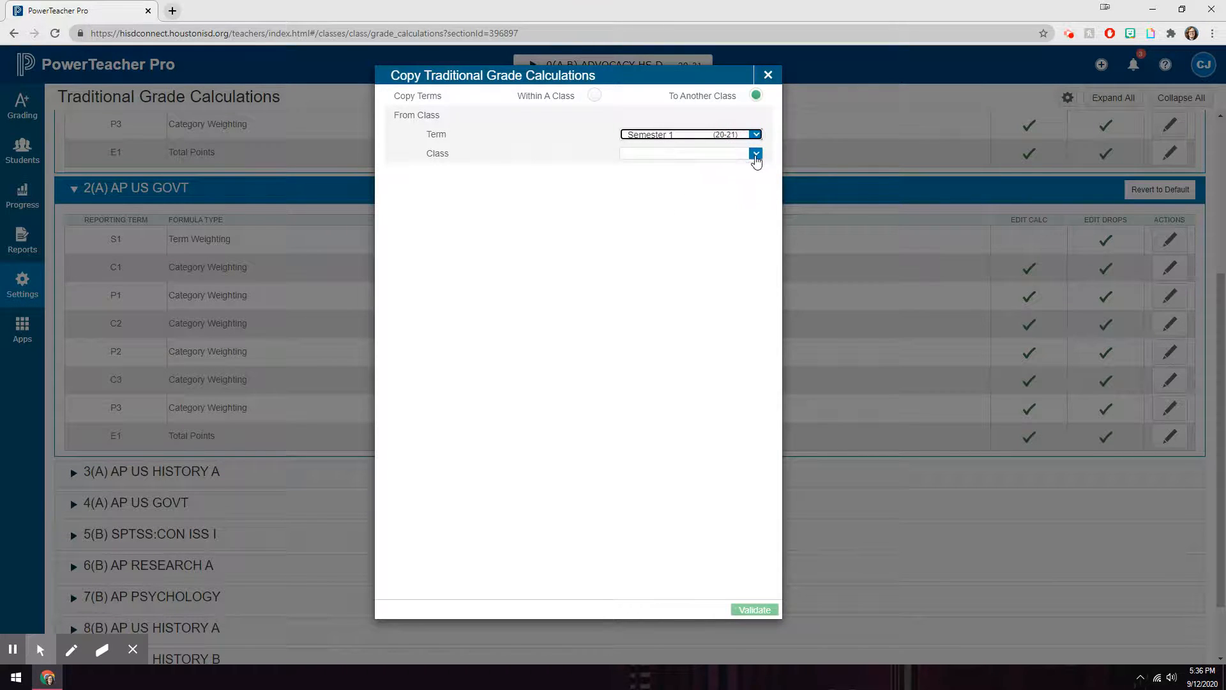
click(756, 156)
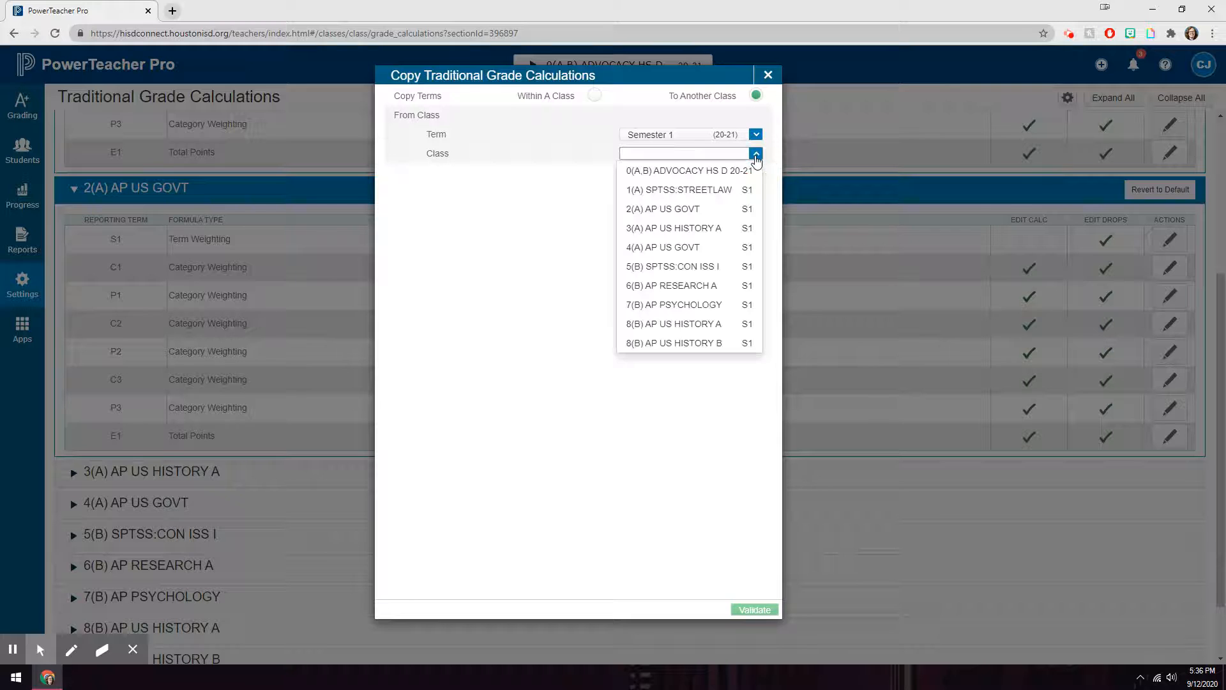
click(680, 209)
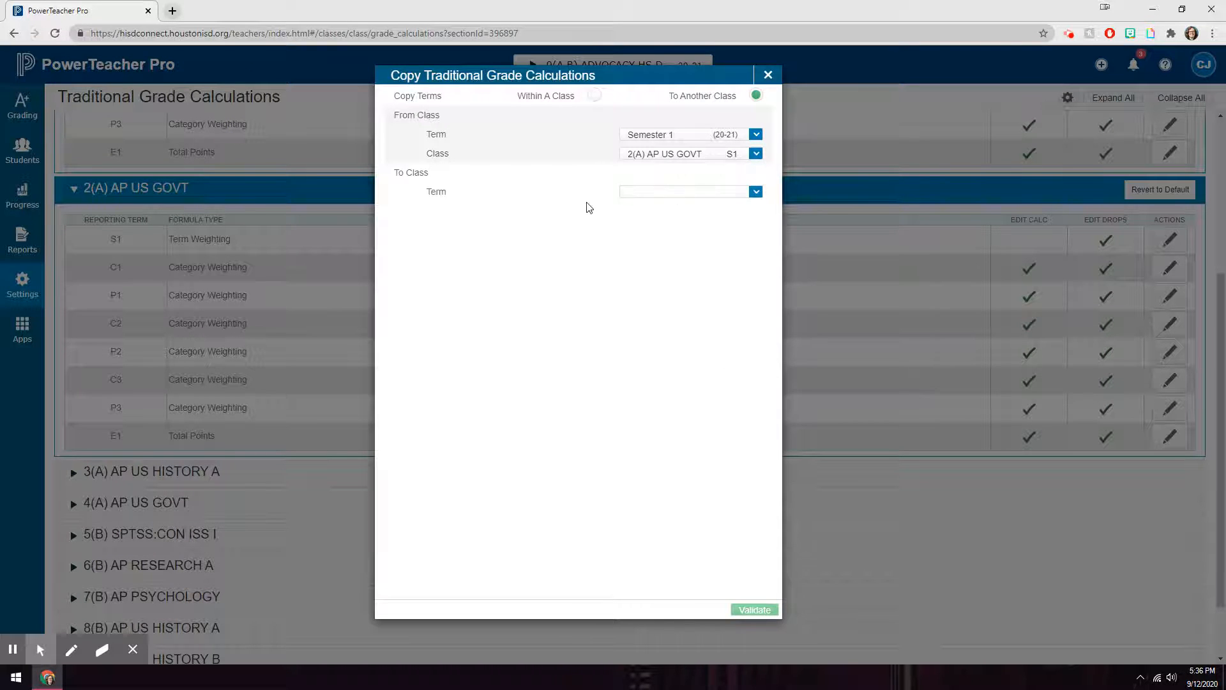
Step: Set the destination term of the copy to Semester 1 (20-21) and look through its available classes
click(706, 193)
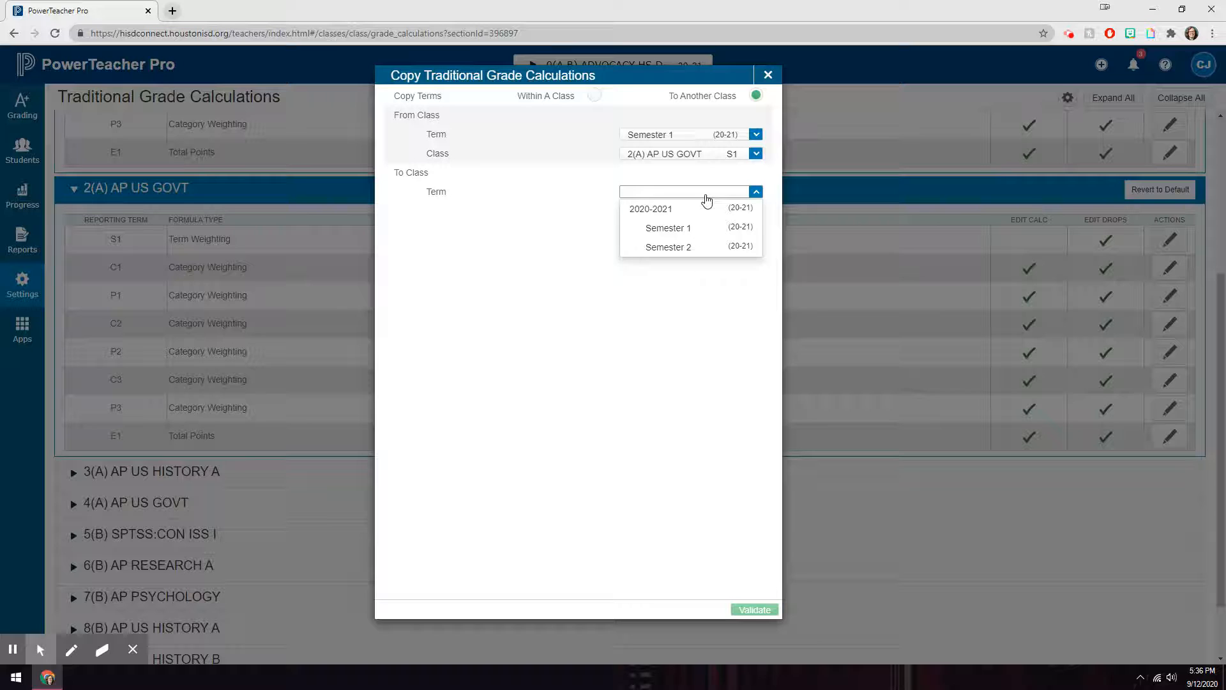
click(699, 230)
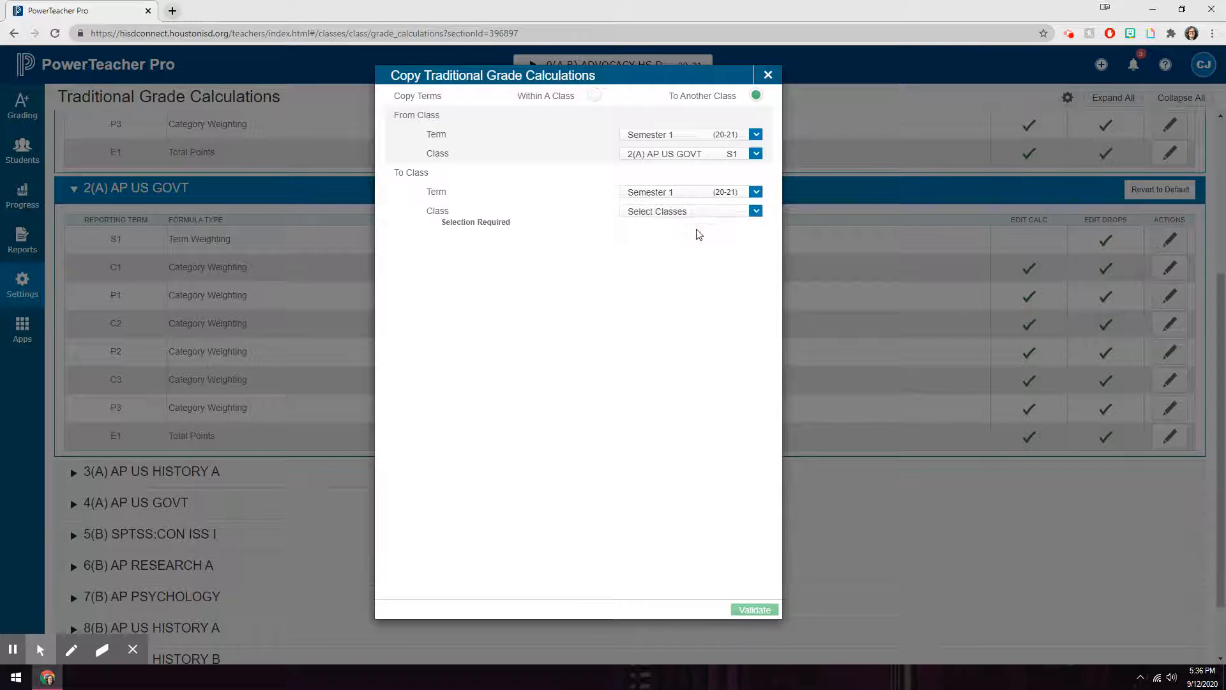
click(710, 211)
drag(759, 276, 762, 306)
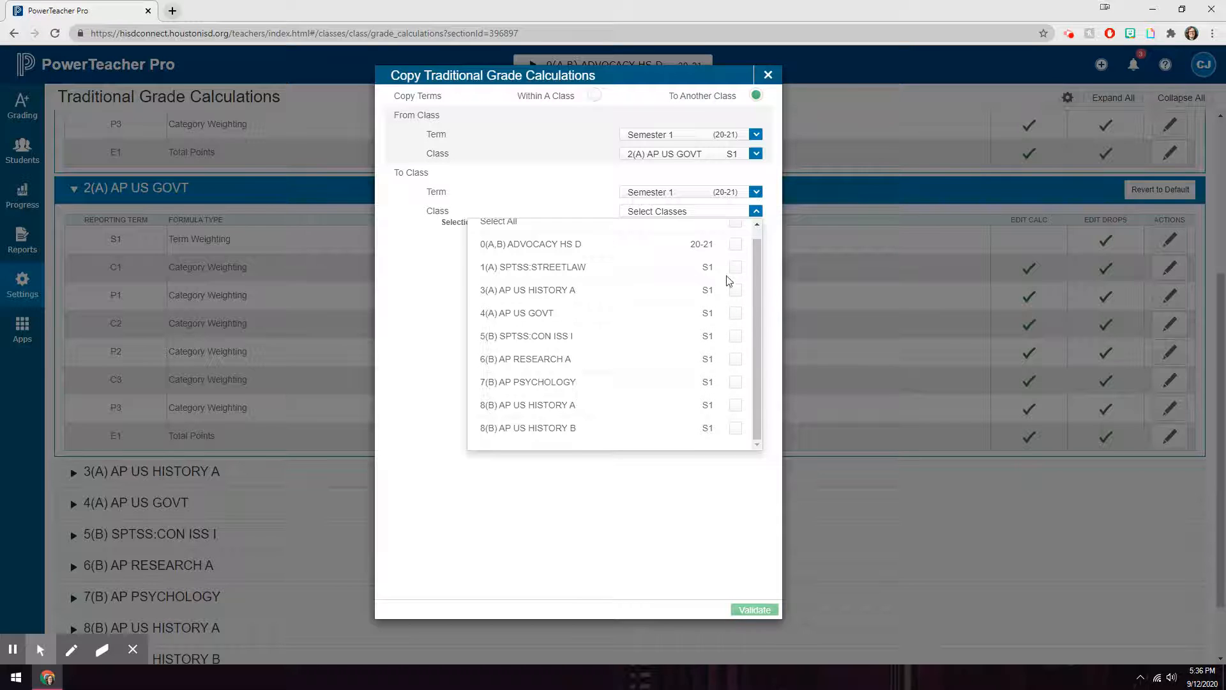
drag(756, 373, 750, 275)
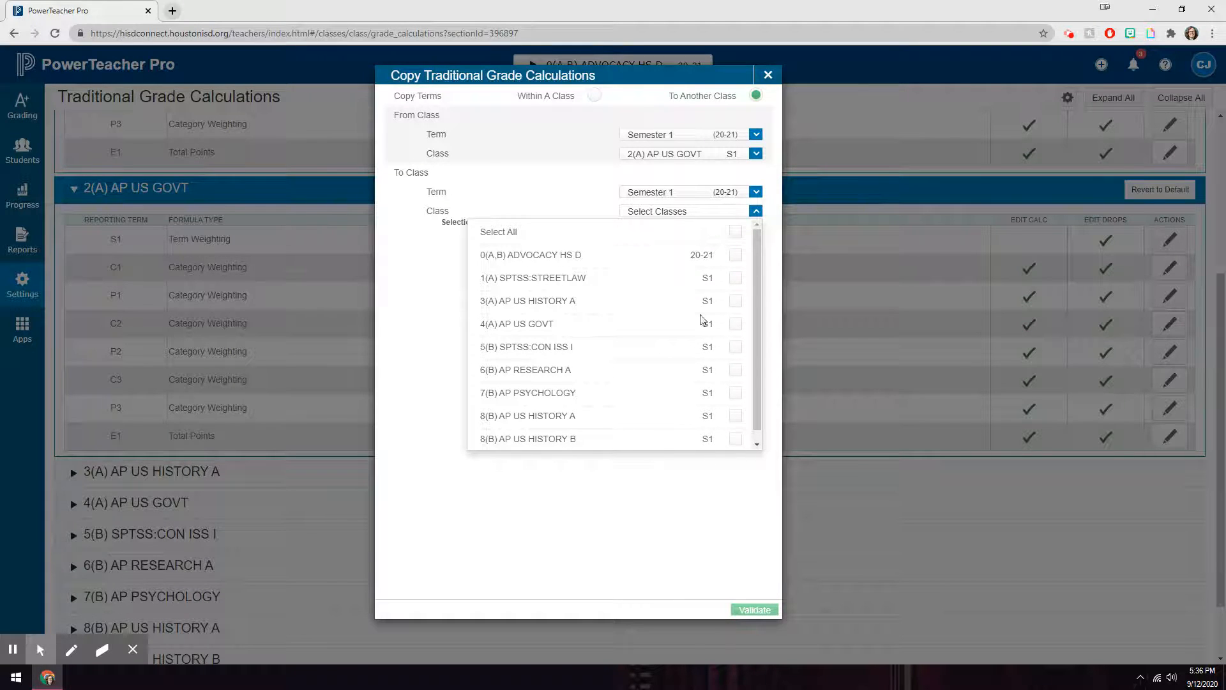
click(754, 193)
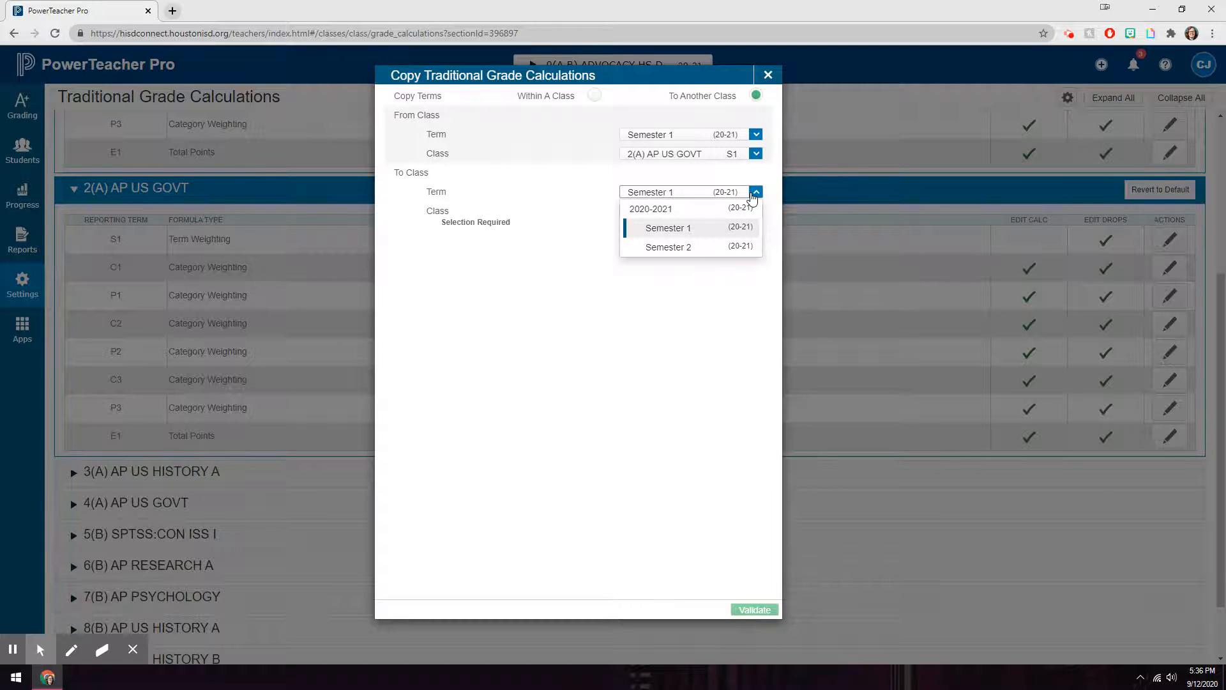
click(668, 229)
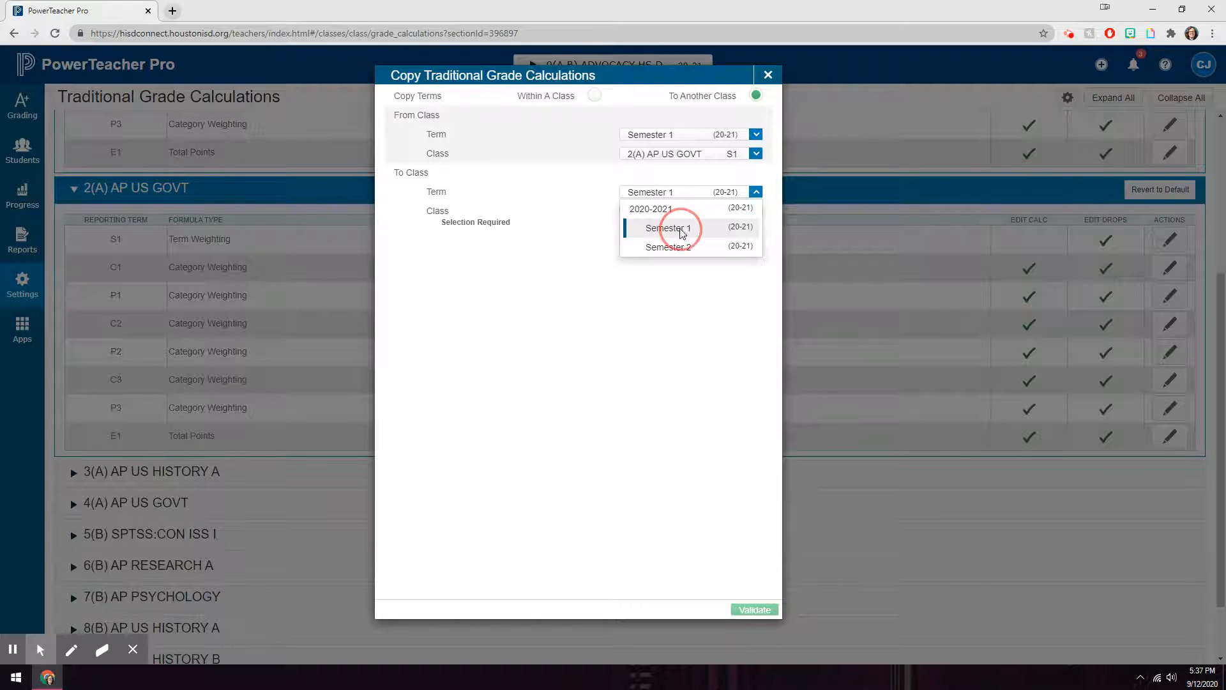
Step: Select all destination classes for the copy except 0(A,B) ADVOCACY HS D
click(760, 211)
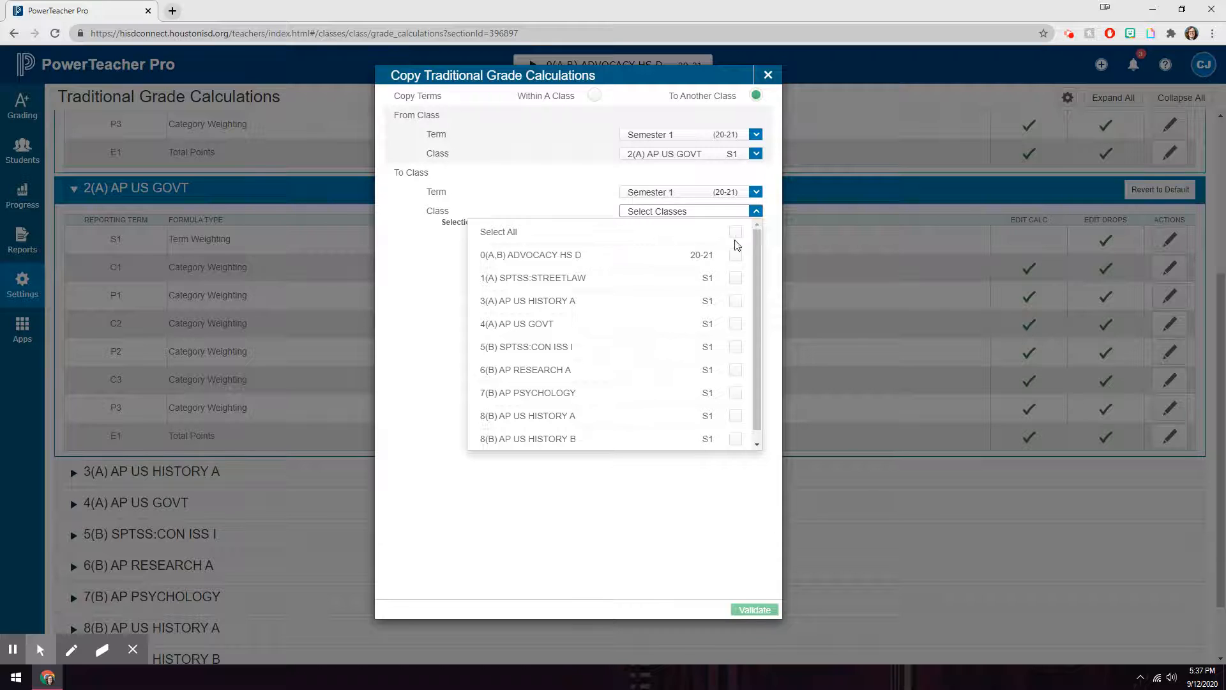
click(737, 236)
click(737, 257)
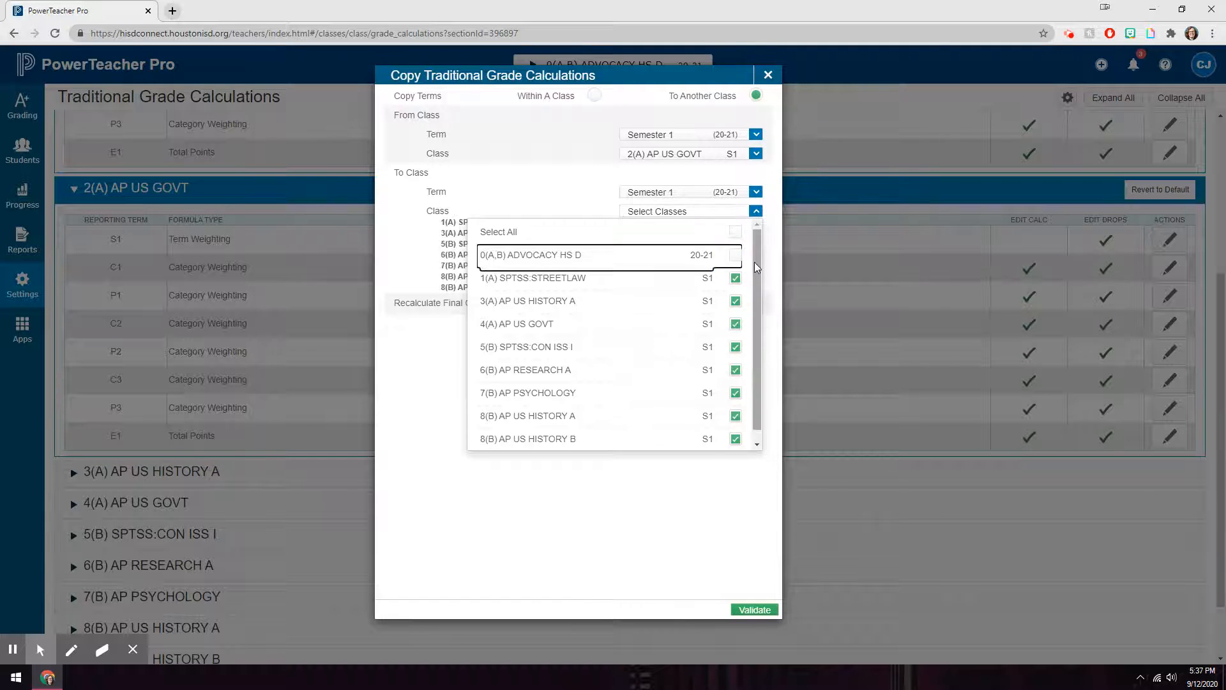
drag(756, 264, 756, 279)
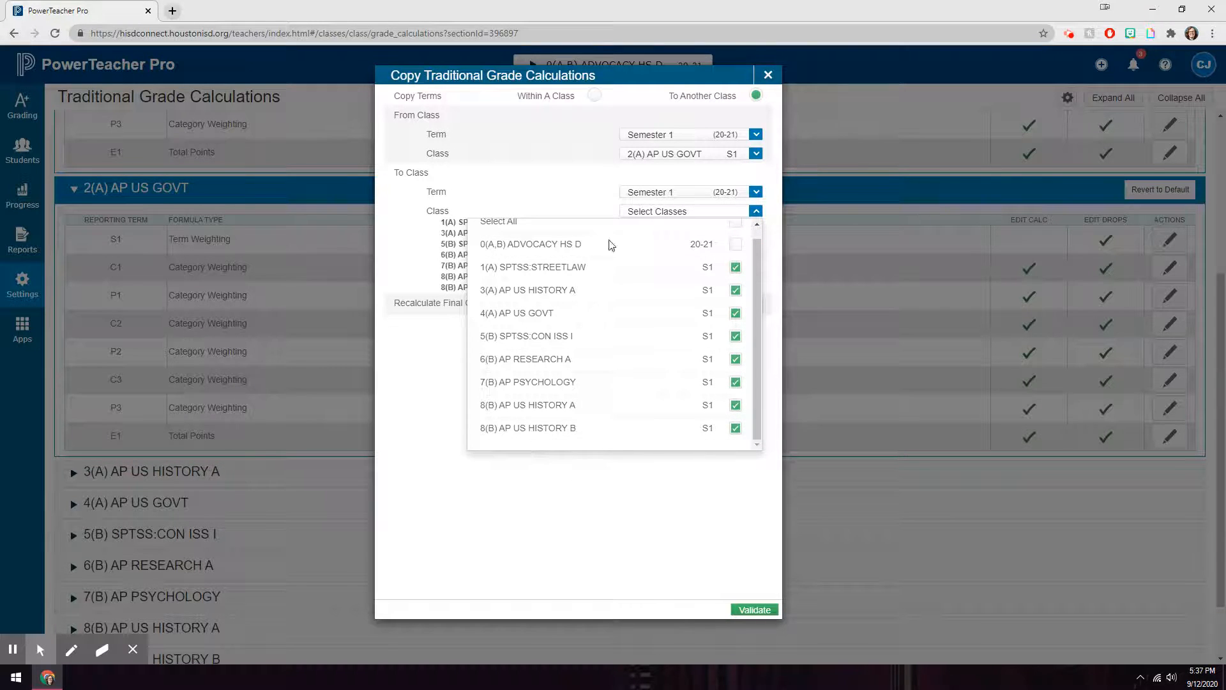
Step: Validate the copy to the selected classes and review the per-class copy summary
click(642, 511)
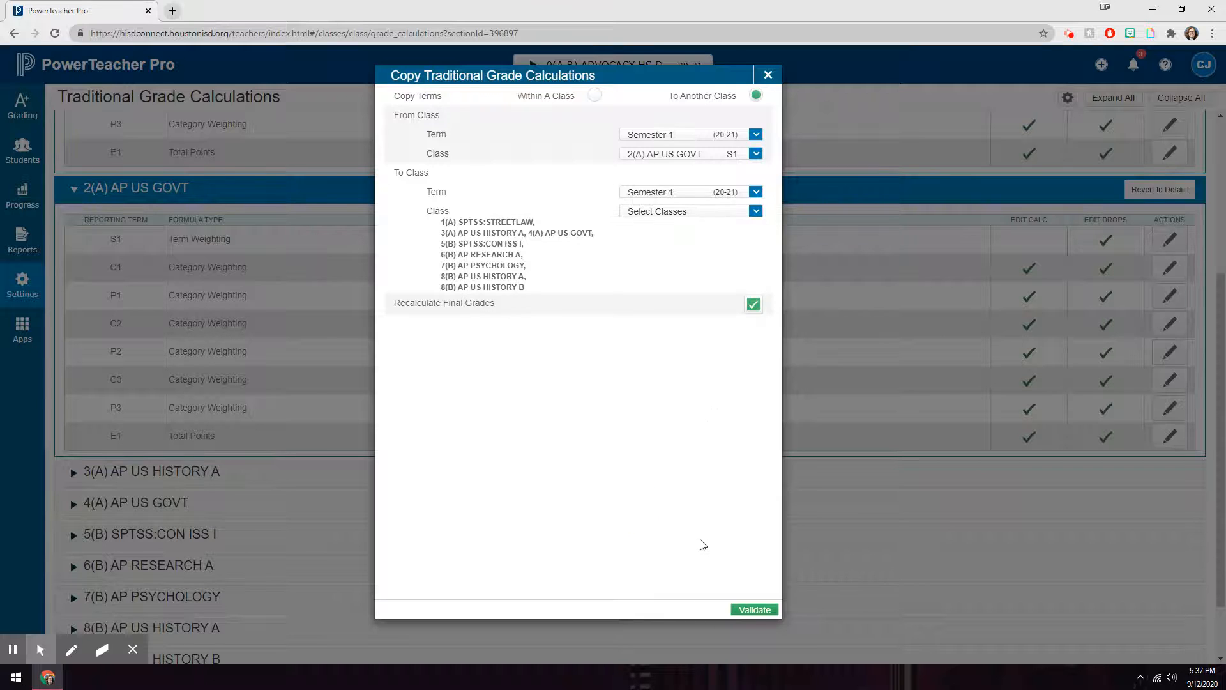
click(755, 610)
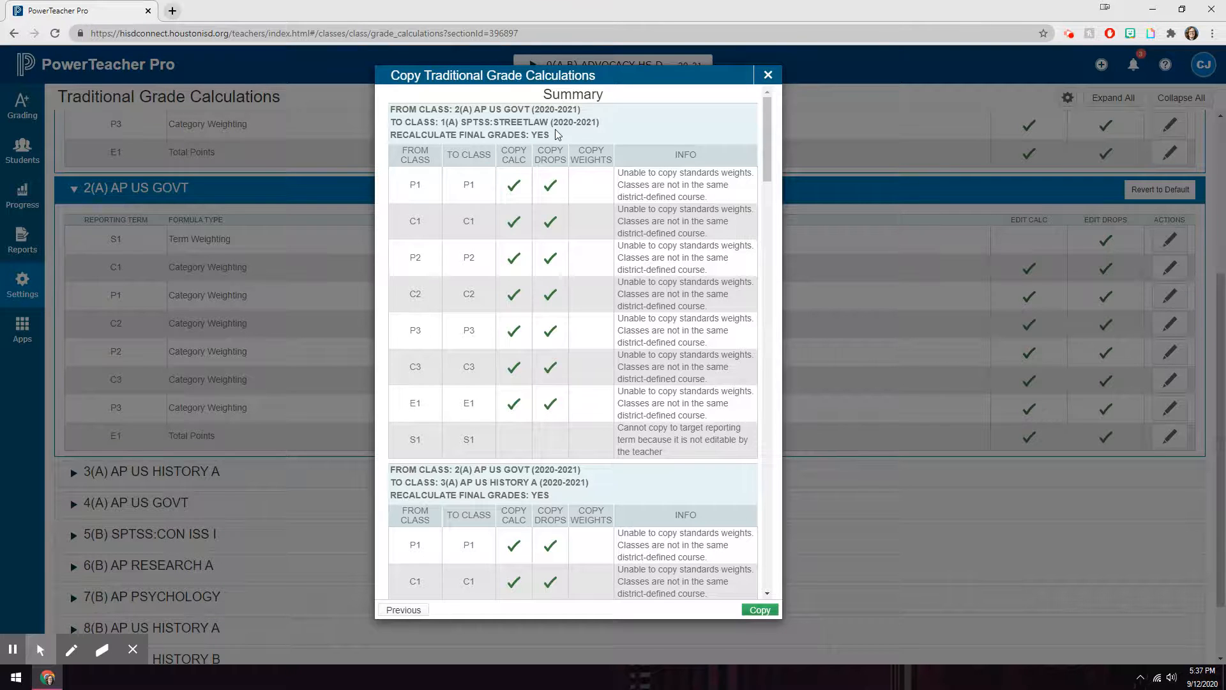
scroll(572, 280, down, 4)
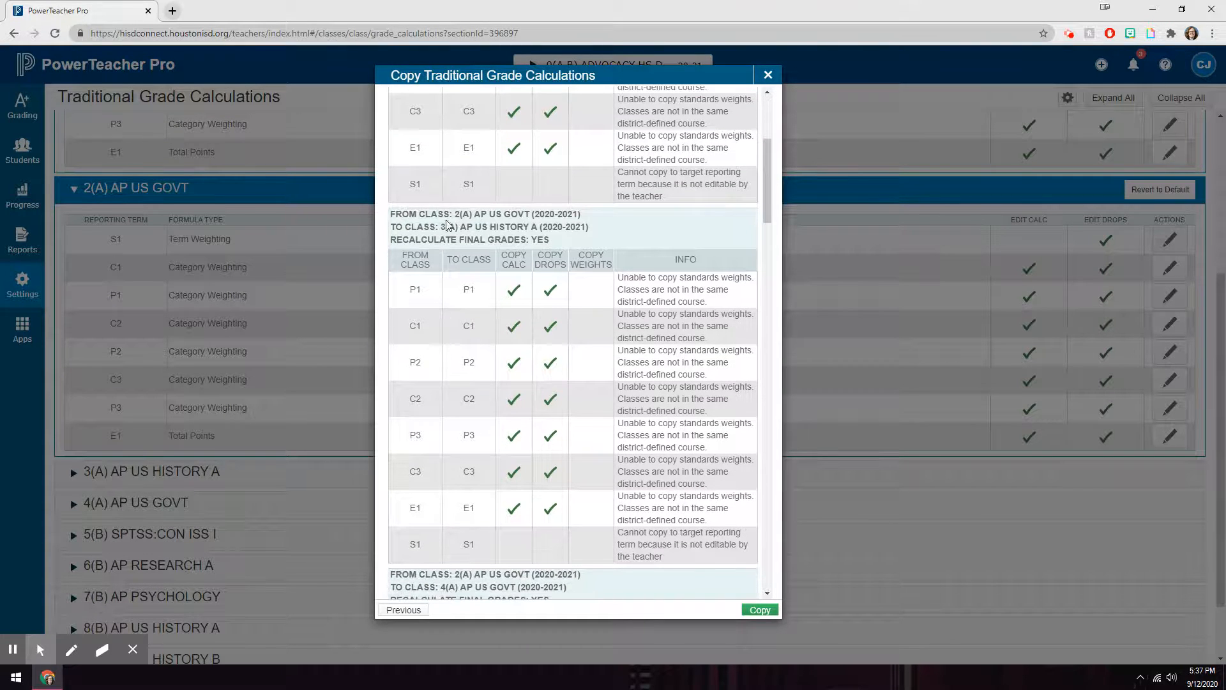
scroll(511, 393, down, 12)
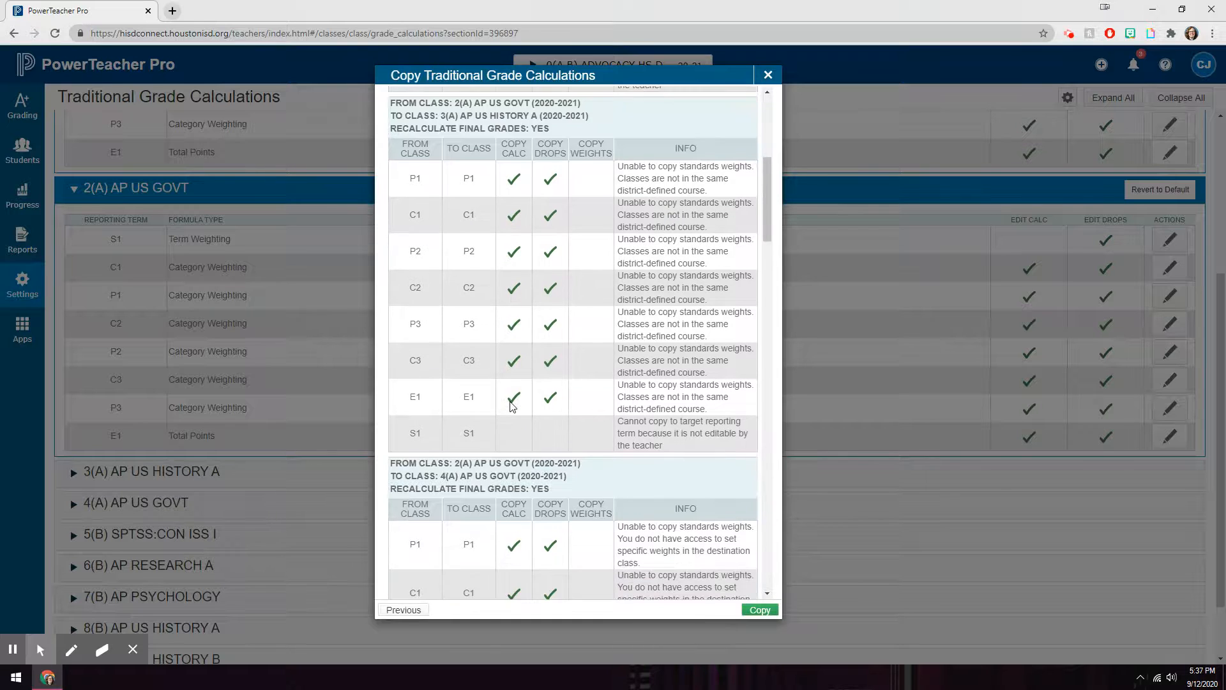
Step: Remove 1(A) SPTSS:STREETLAW and 6(B) AP RESEARCH A from the destination classes, and validate and run the grade calculation copy
click(412, 614)
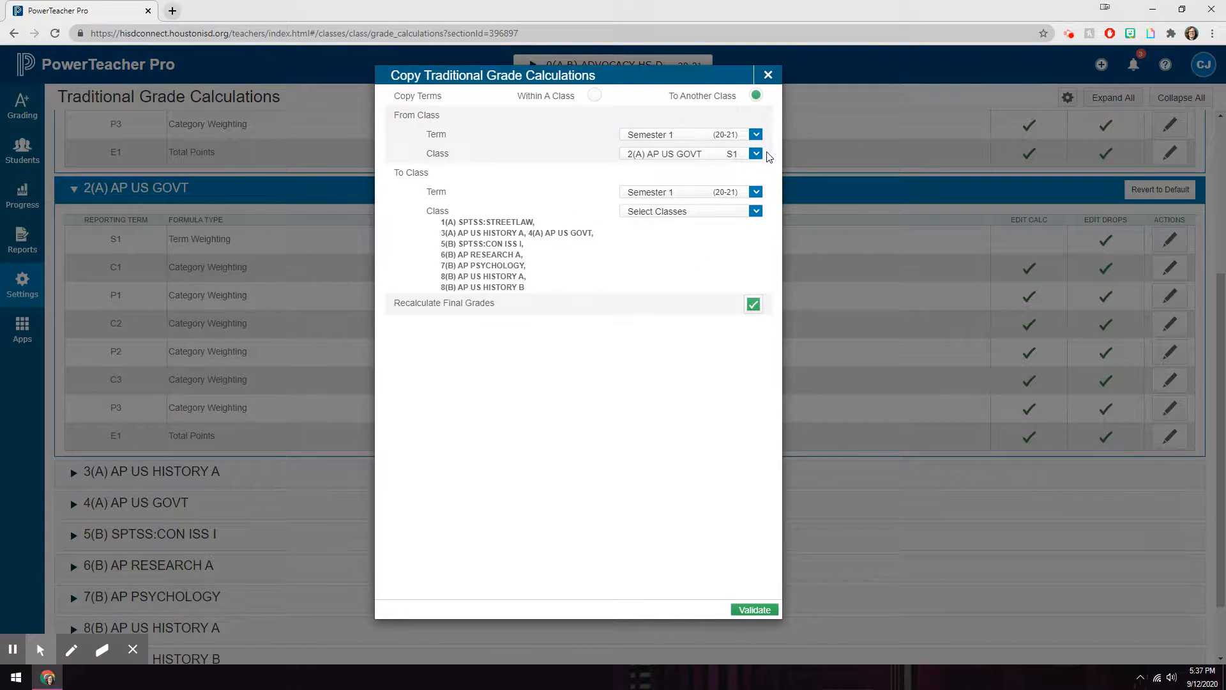
click(757, 213)
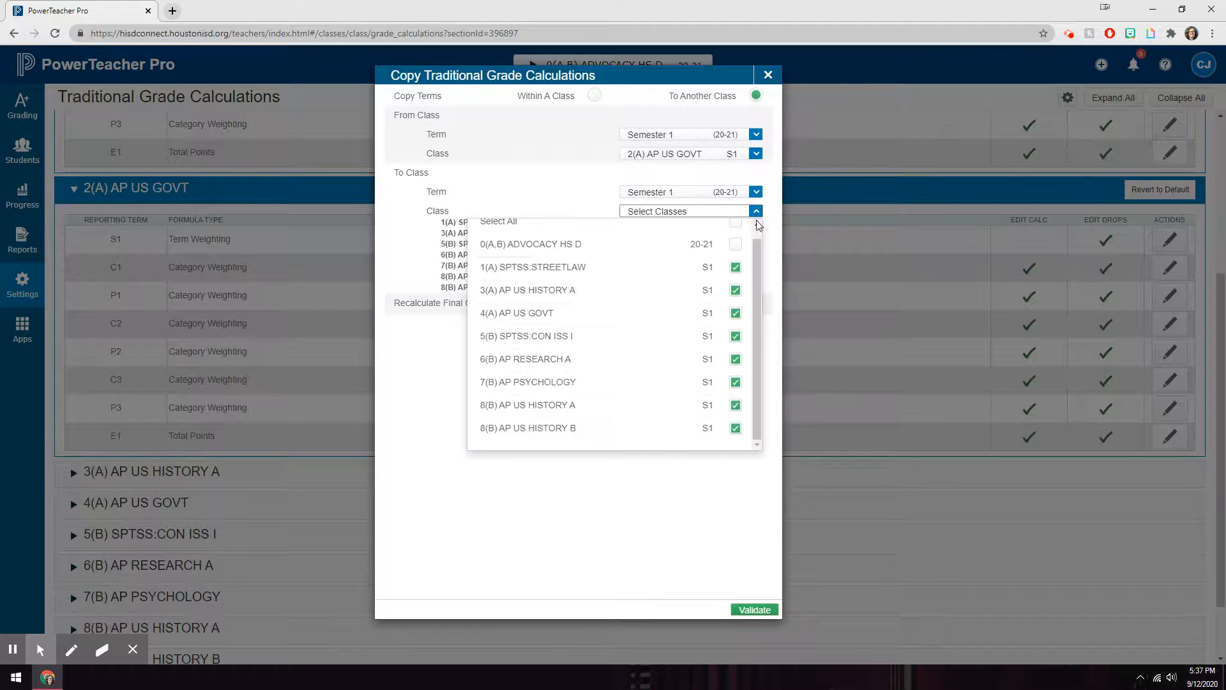
click(736, 268)
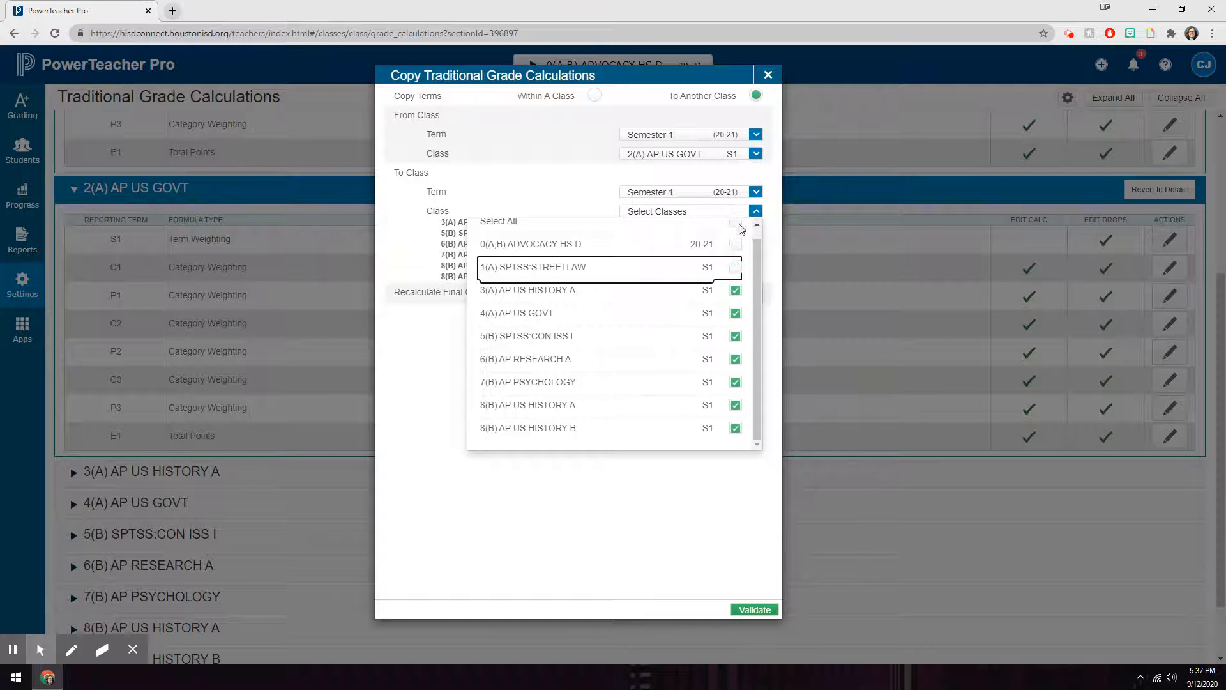
click(756, 211)
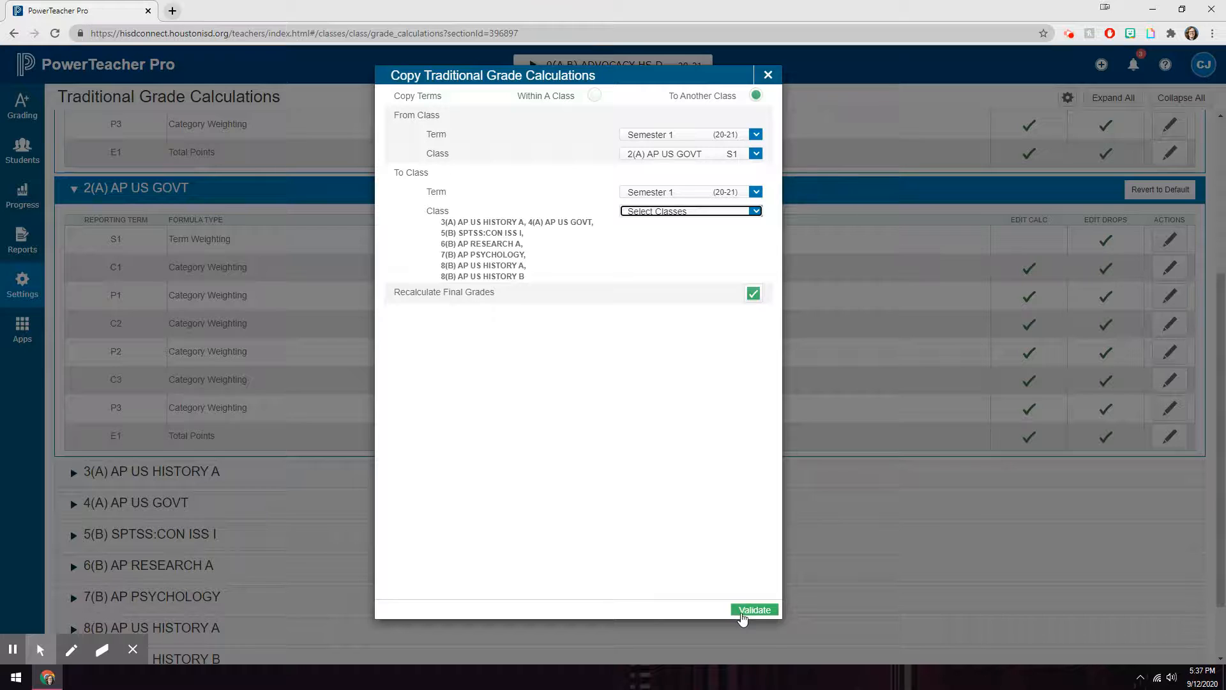
click(756, 211)
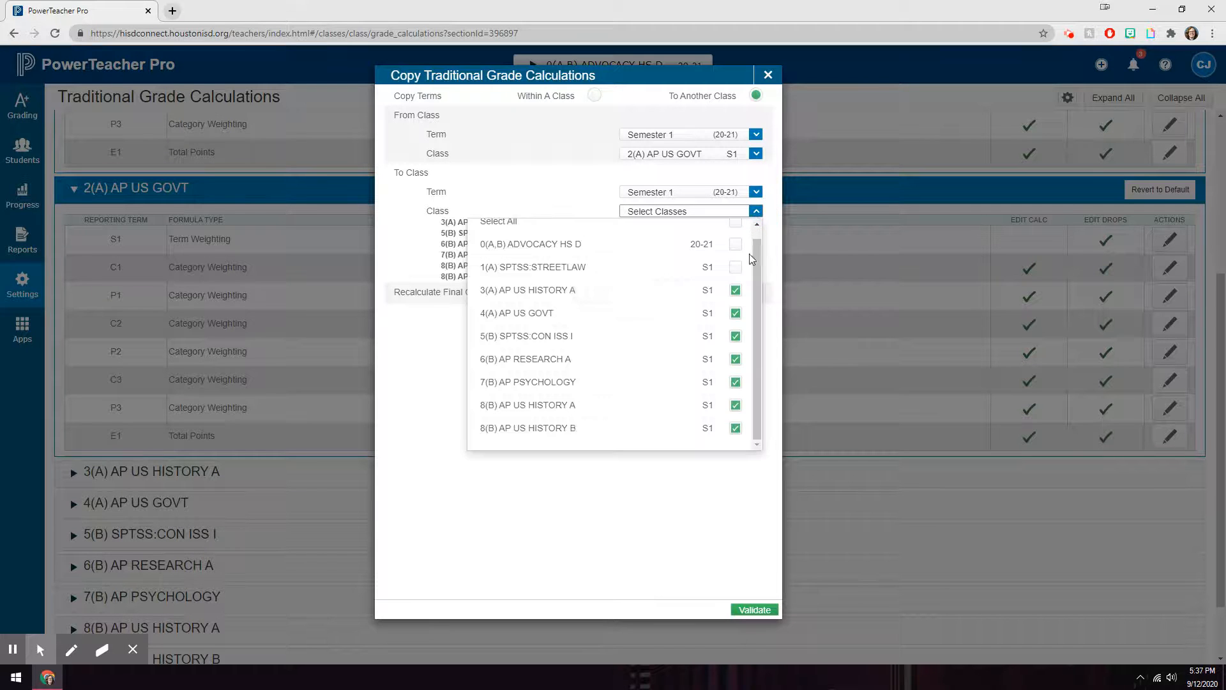
click(736, 360)
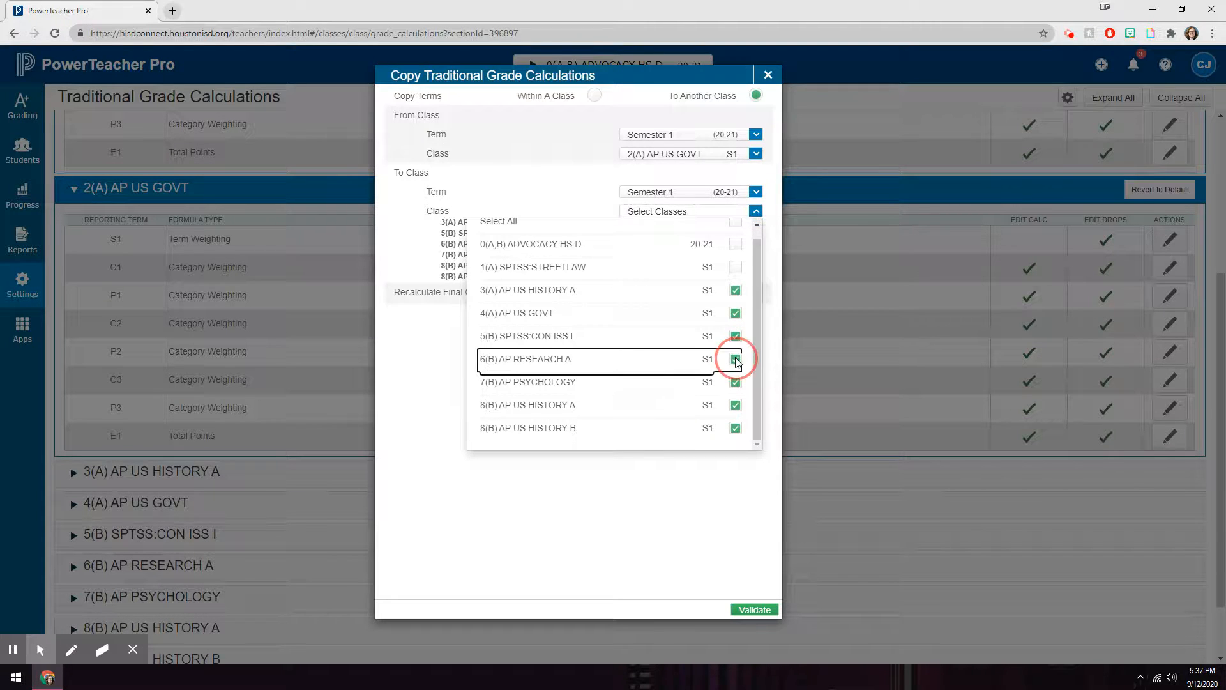
click(756, 211)
click(754, 610)
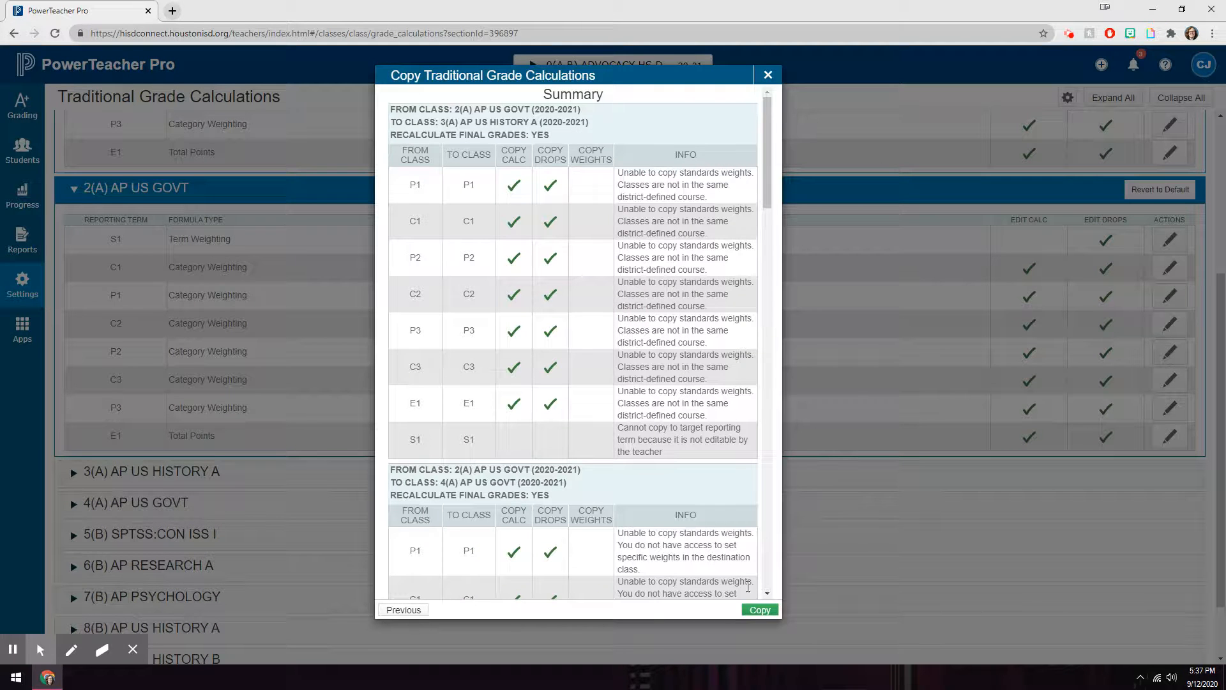
click(758, 610)
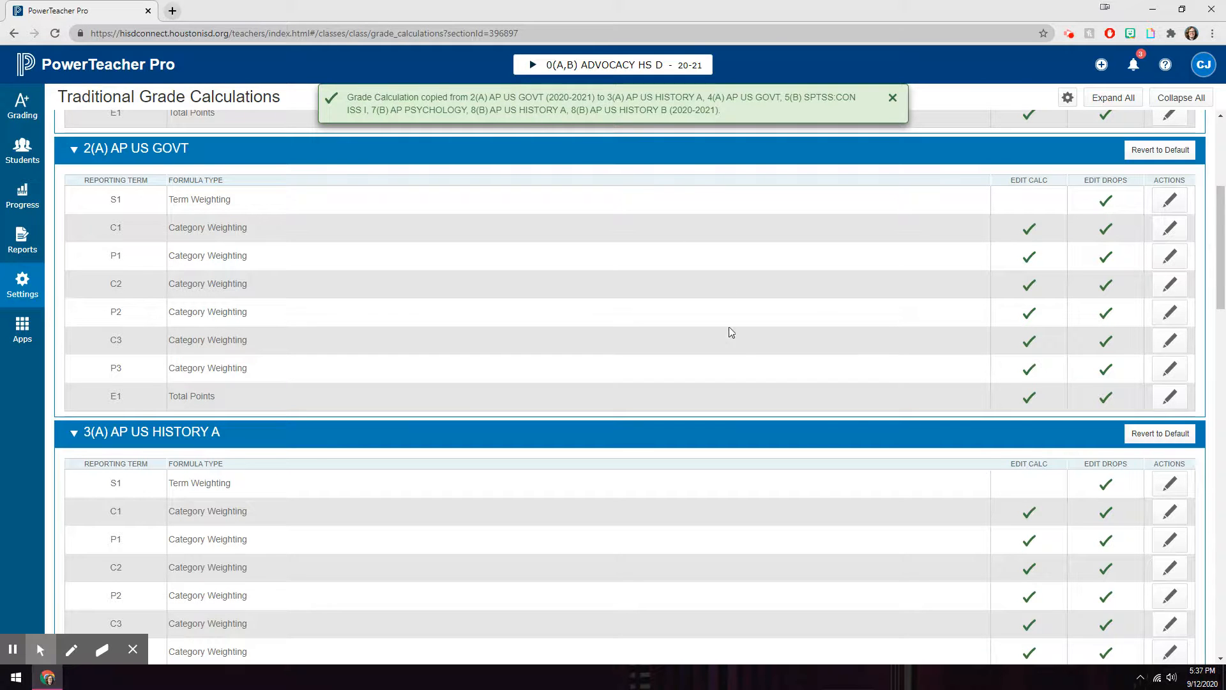
Step: Check the copied category weights in the P1 formula of 8(B) AP US HISTORY B and close it without changes
scroll(1118, 433, down, 20)
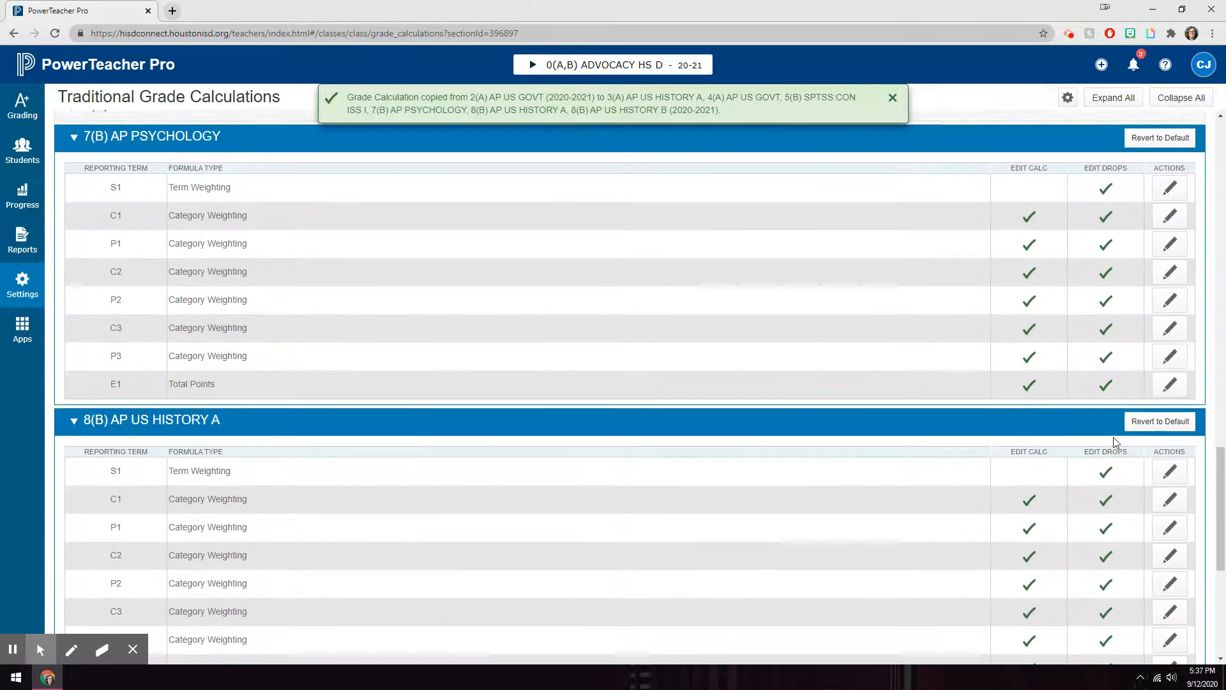
scroll(787, 373, down, 2)
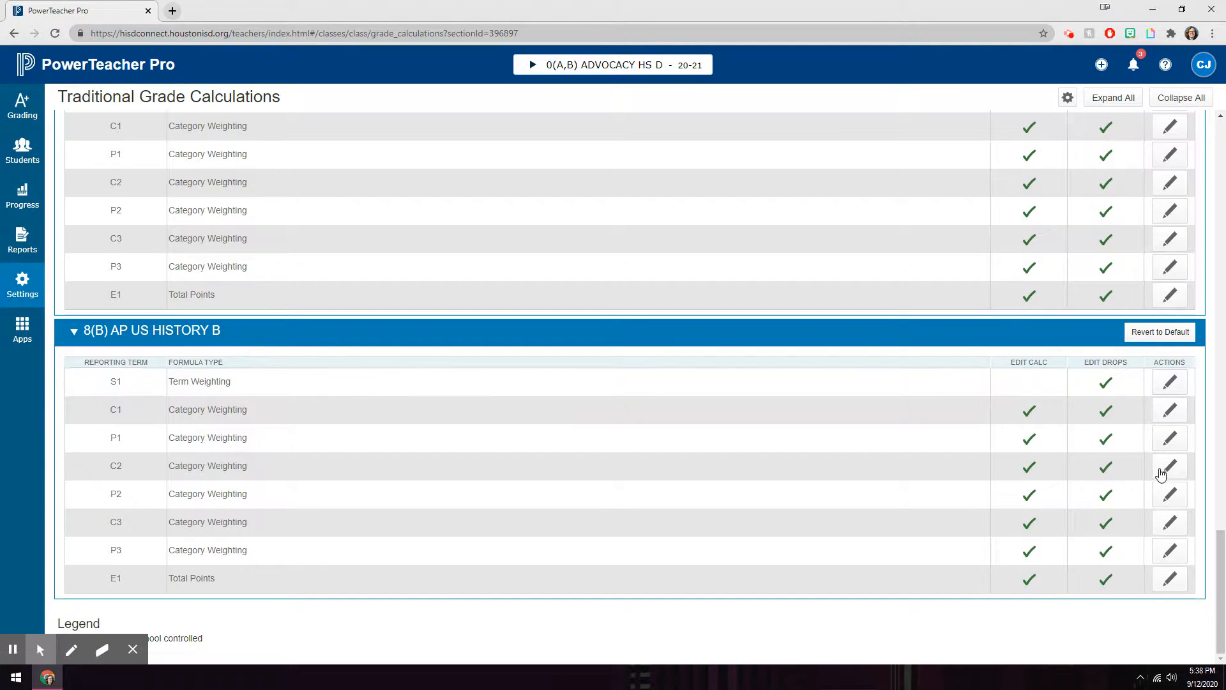
click(1178, 442)
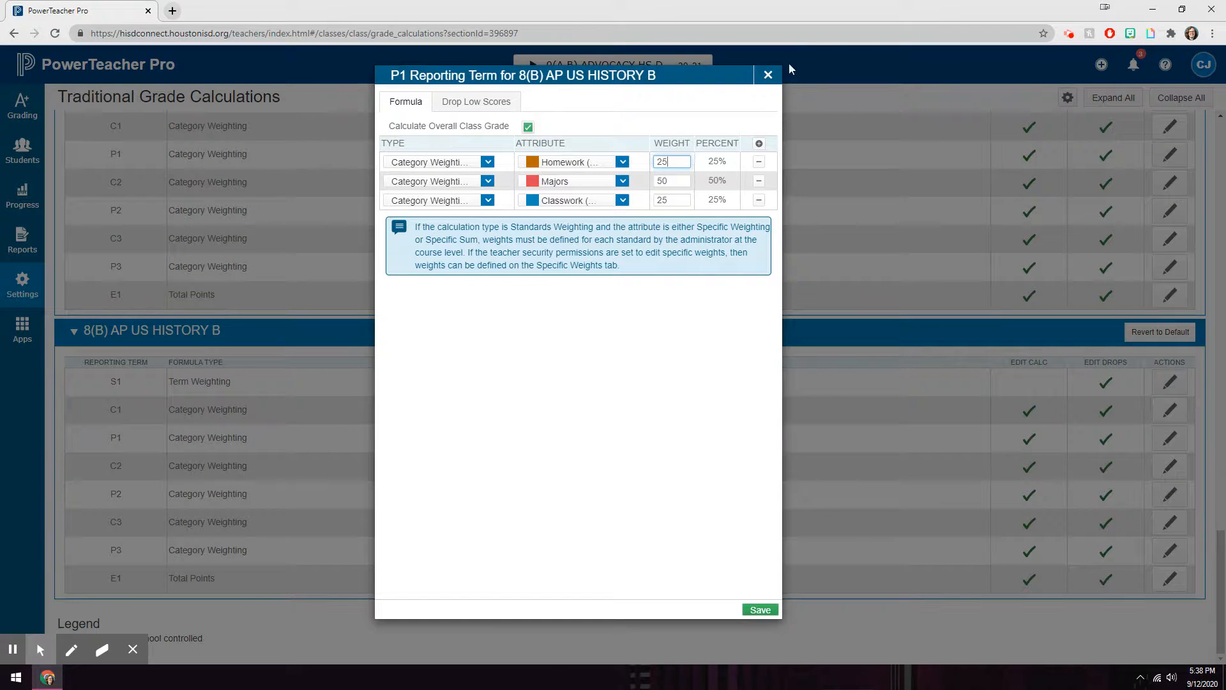
click(768, 75)
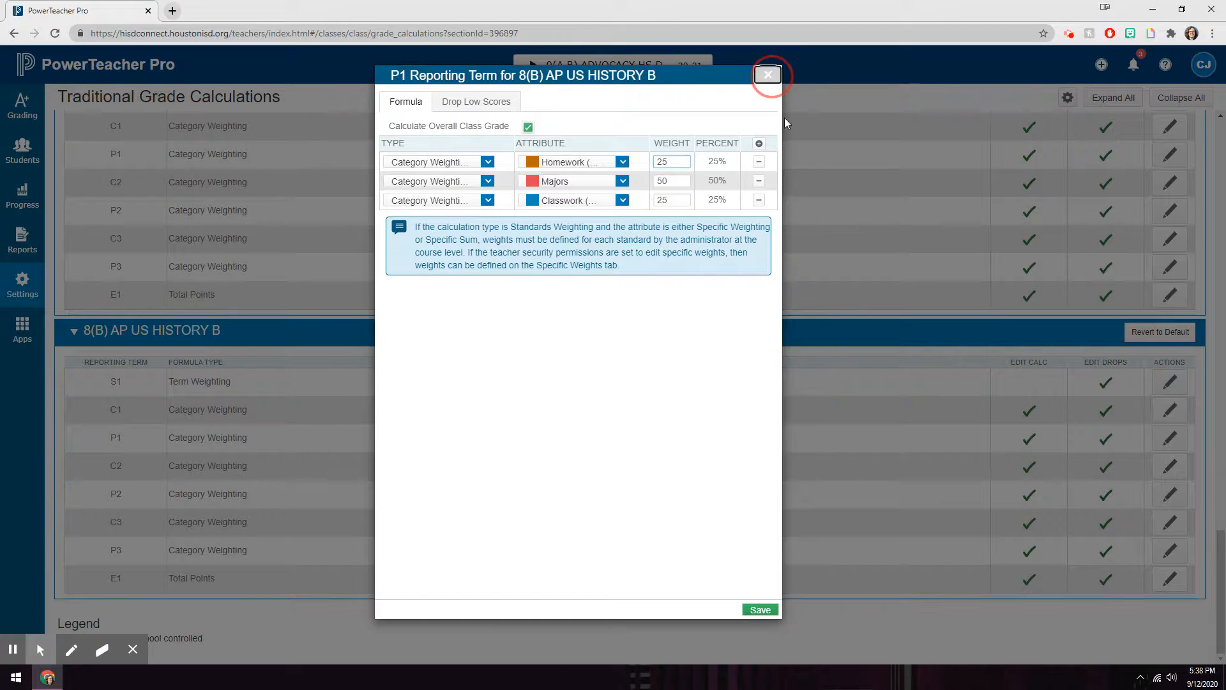
Step: Open the grading categories, check the assignment defaults of Homework (Minor/Daily Grade), and close the category without changes
scroll(426, 403, up, 13)
click(22, 100)
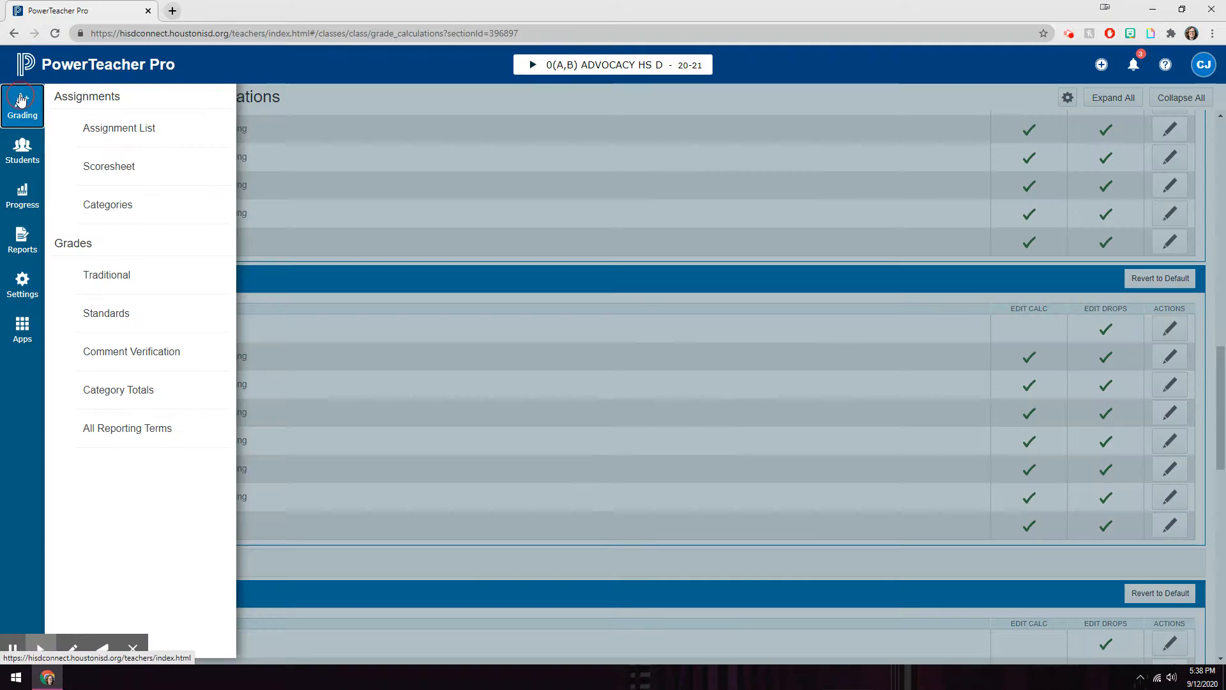
click(97, 204)
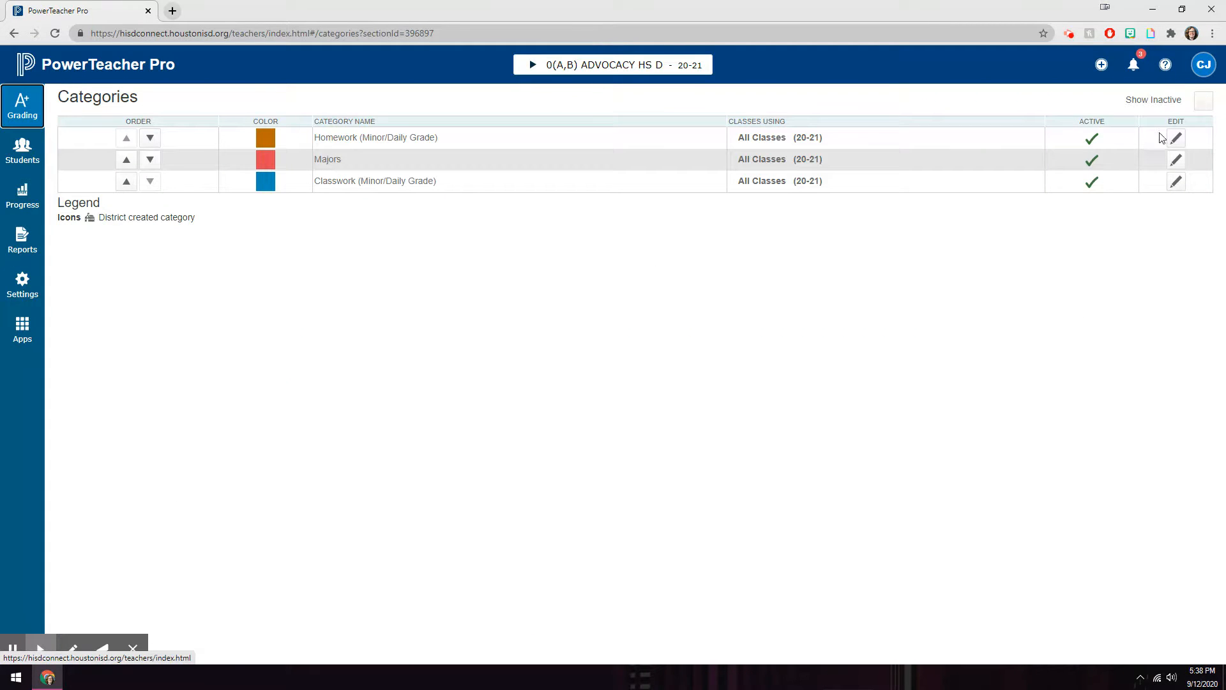
click(1176, 138)
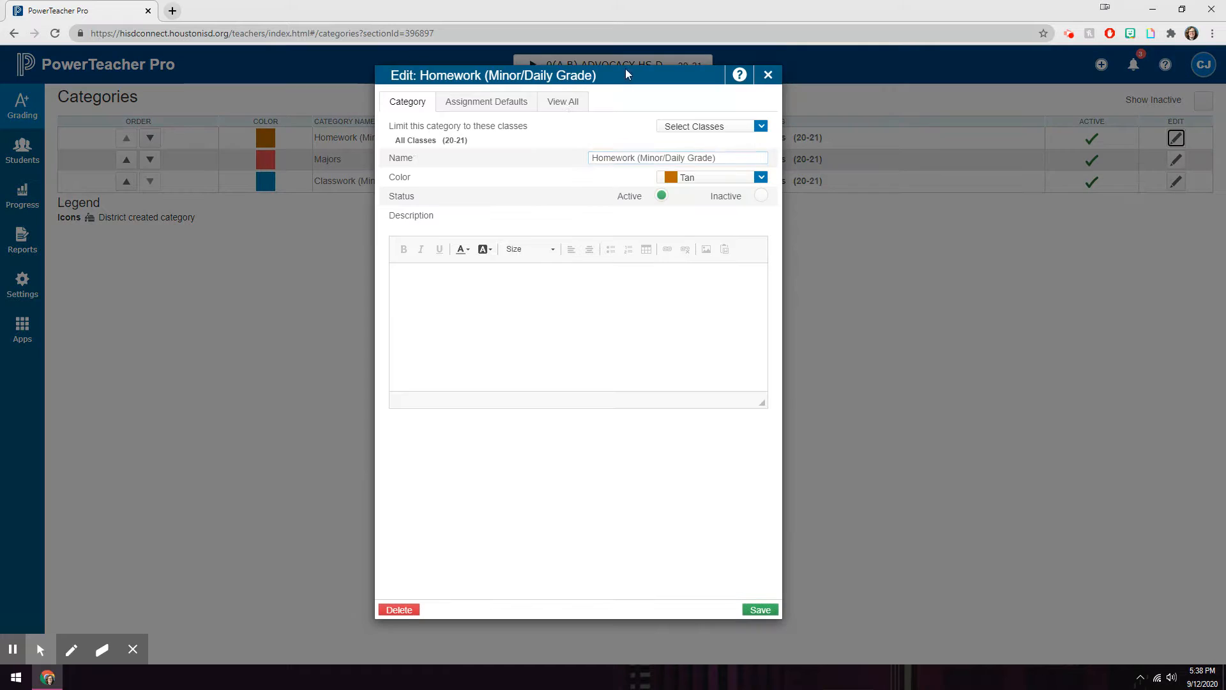
click(511, 102)
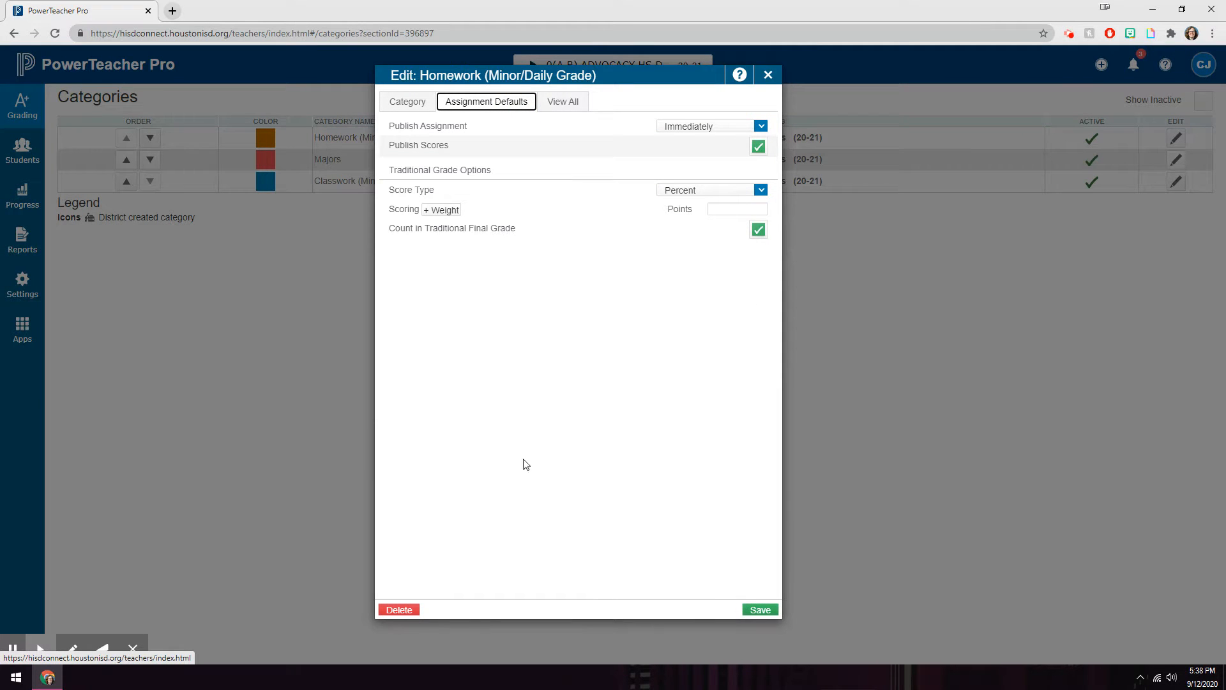
click(768, 75)
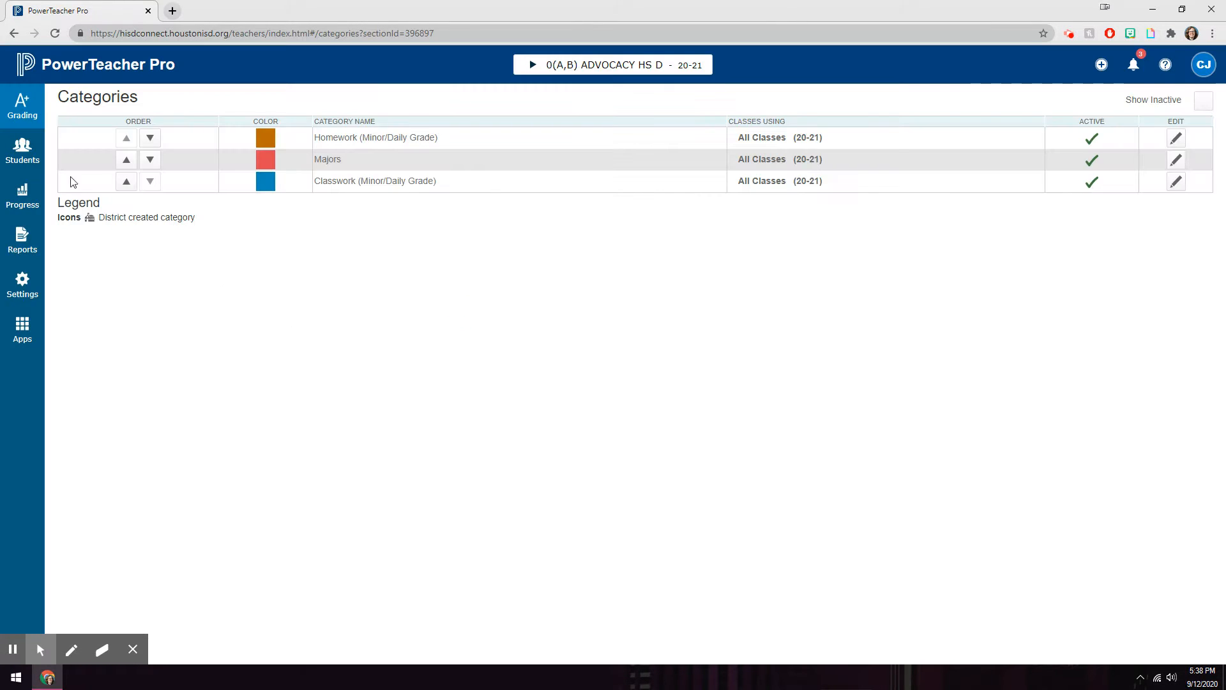
Step: Return to the Traditional Grade Calculations settings page
click(25, 246)
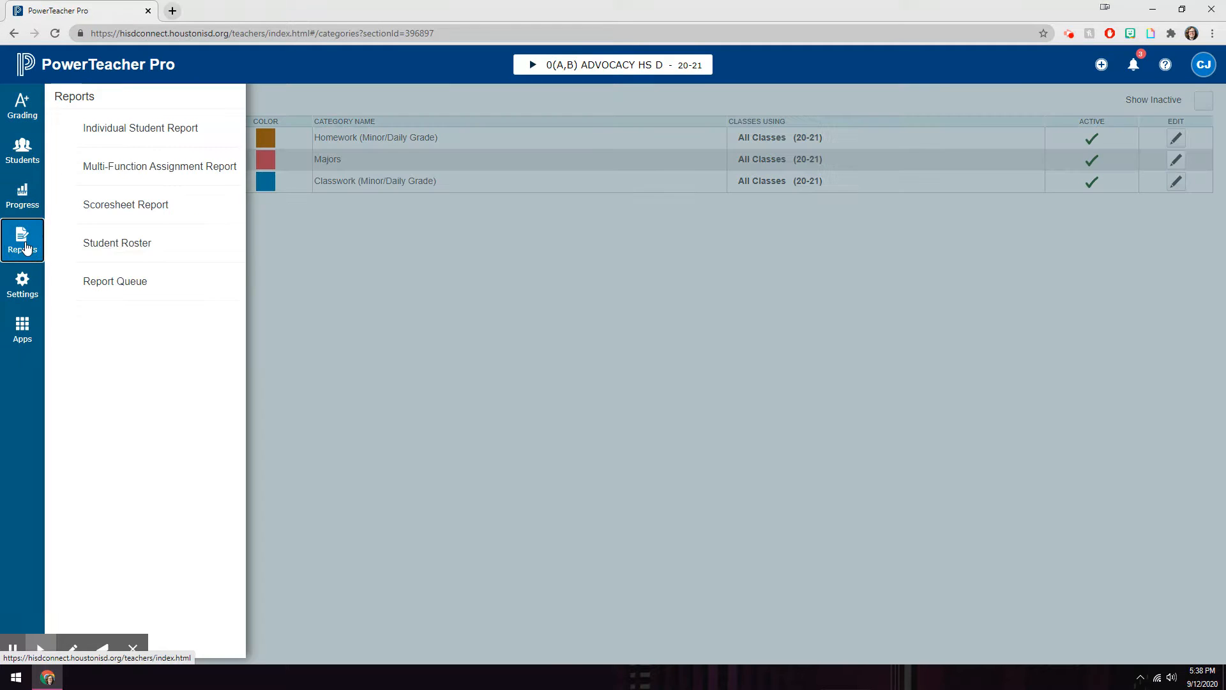
click(21, 295)
click(109, 320)
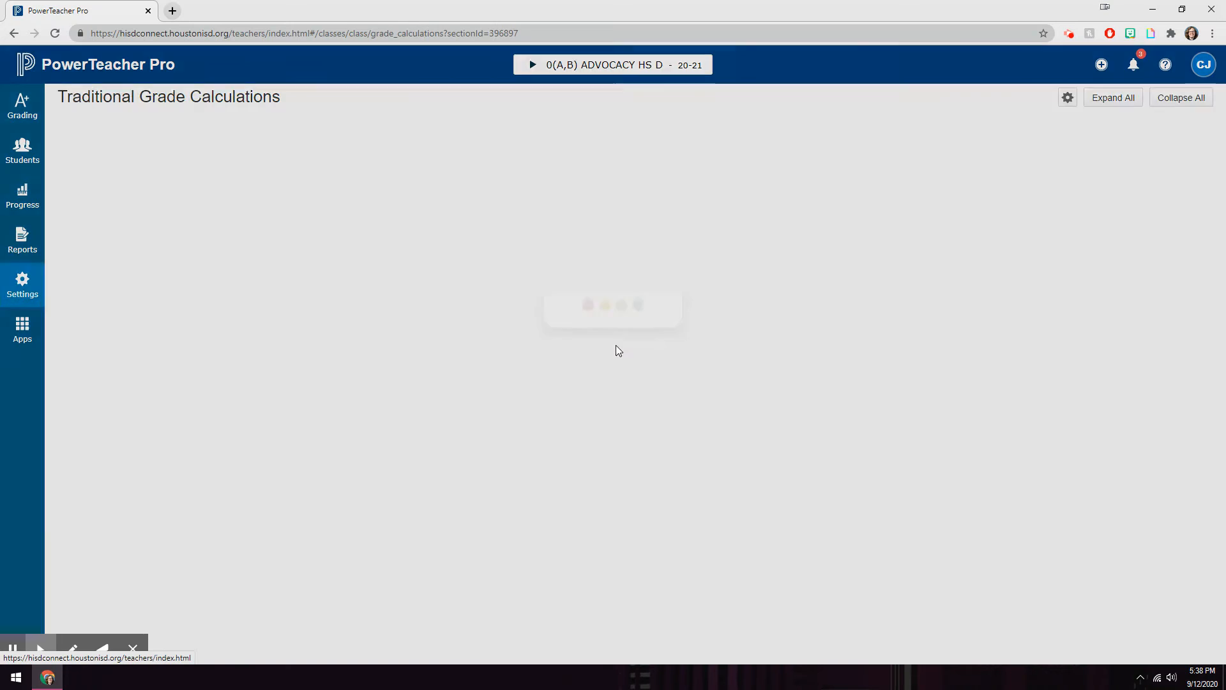